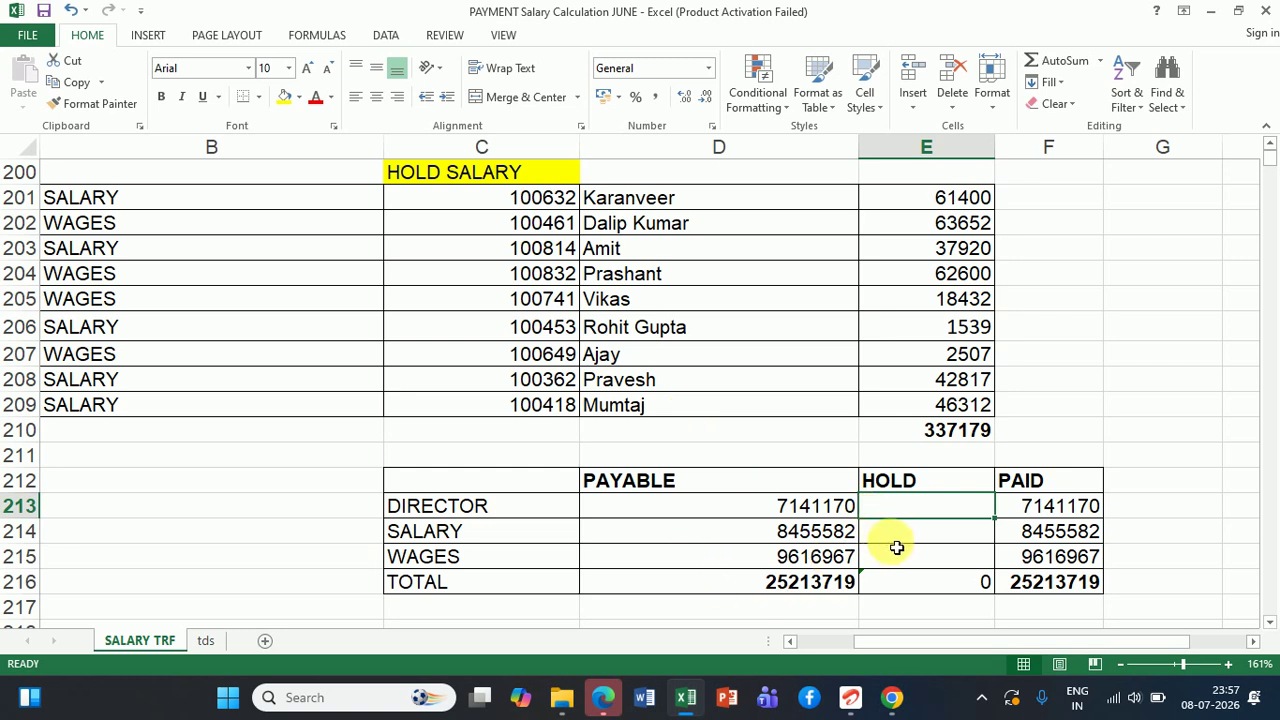
pyautogui.click(779, 531)
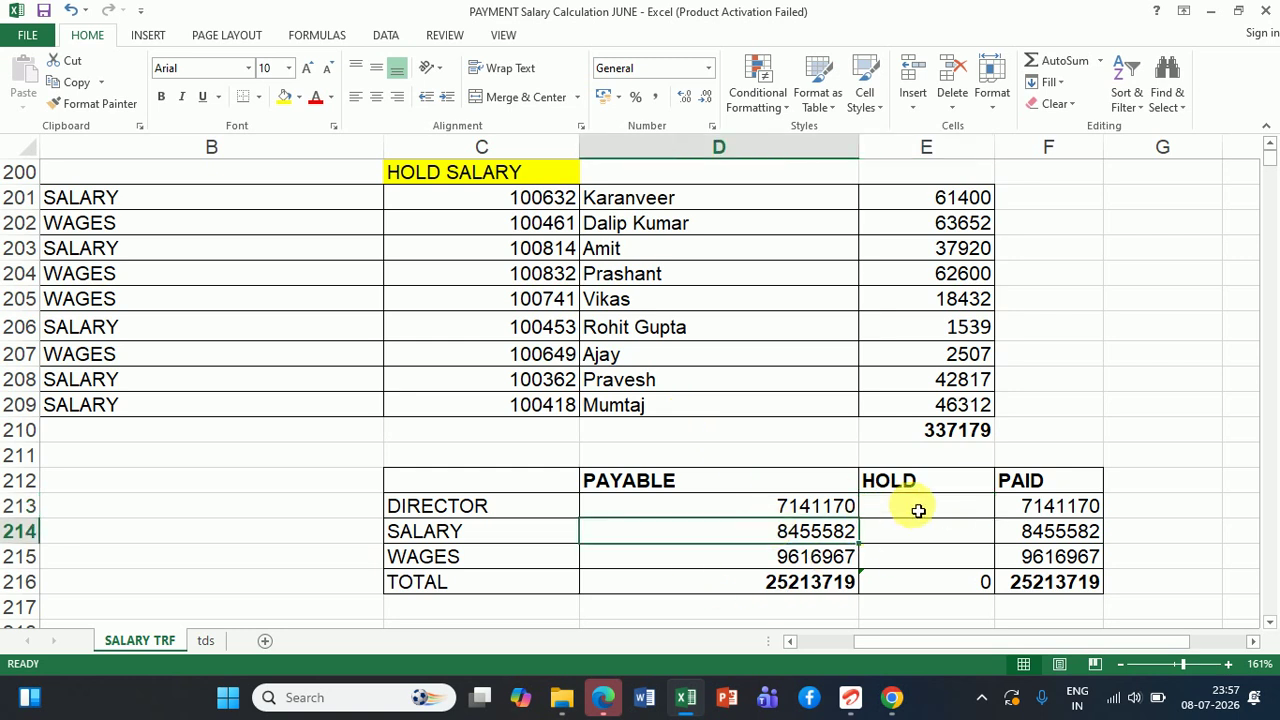
pyautogui.click(948, 540)
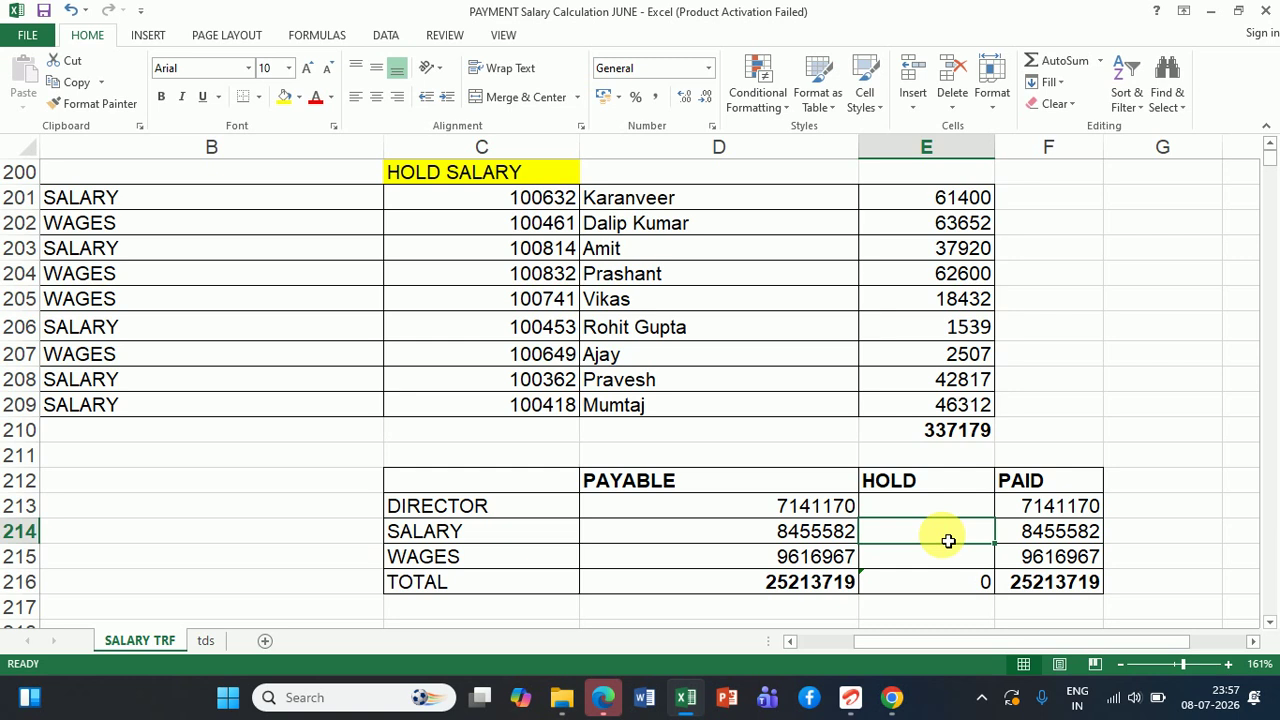
pyautogui.click(812, 540)
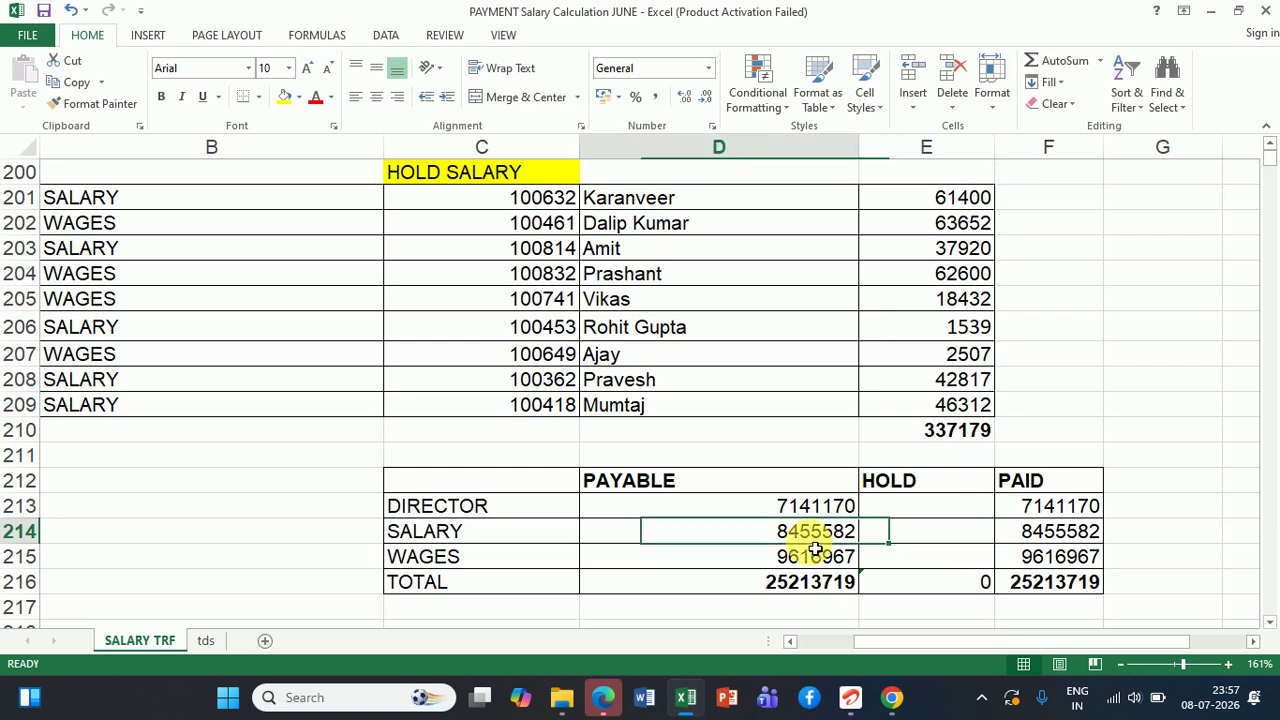
pyautogui.moveTo(815, 557); pyautogui.dragTo(981, 352)
pyautogui.click(981, 352)
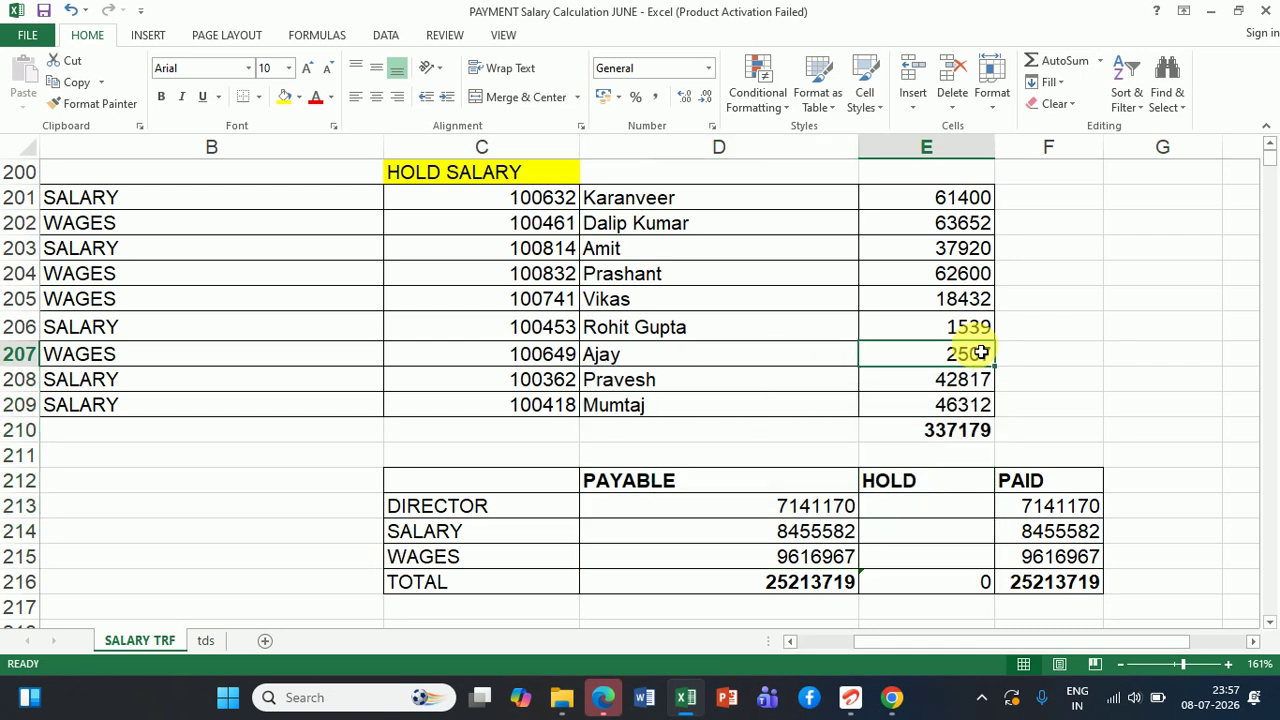
pyautogui.click(898, 556)
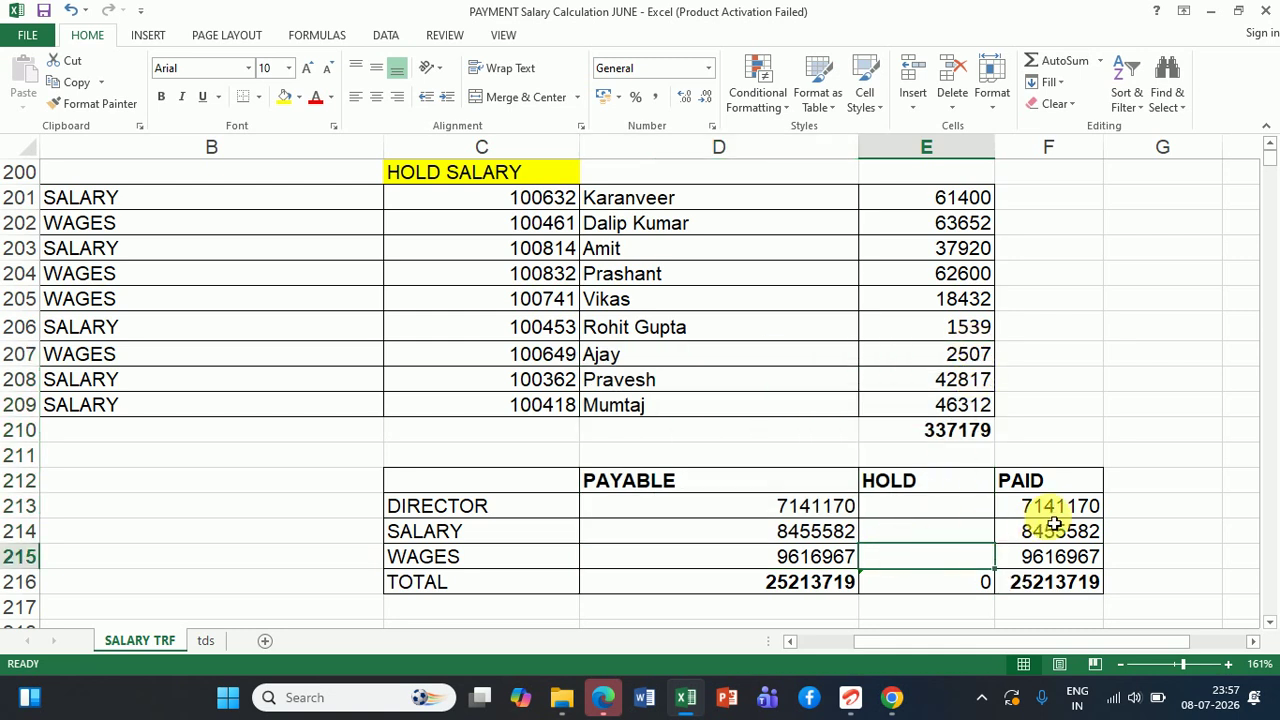
pyautogui.click(1071, 512)
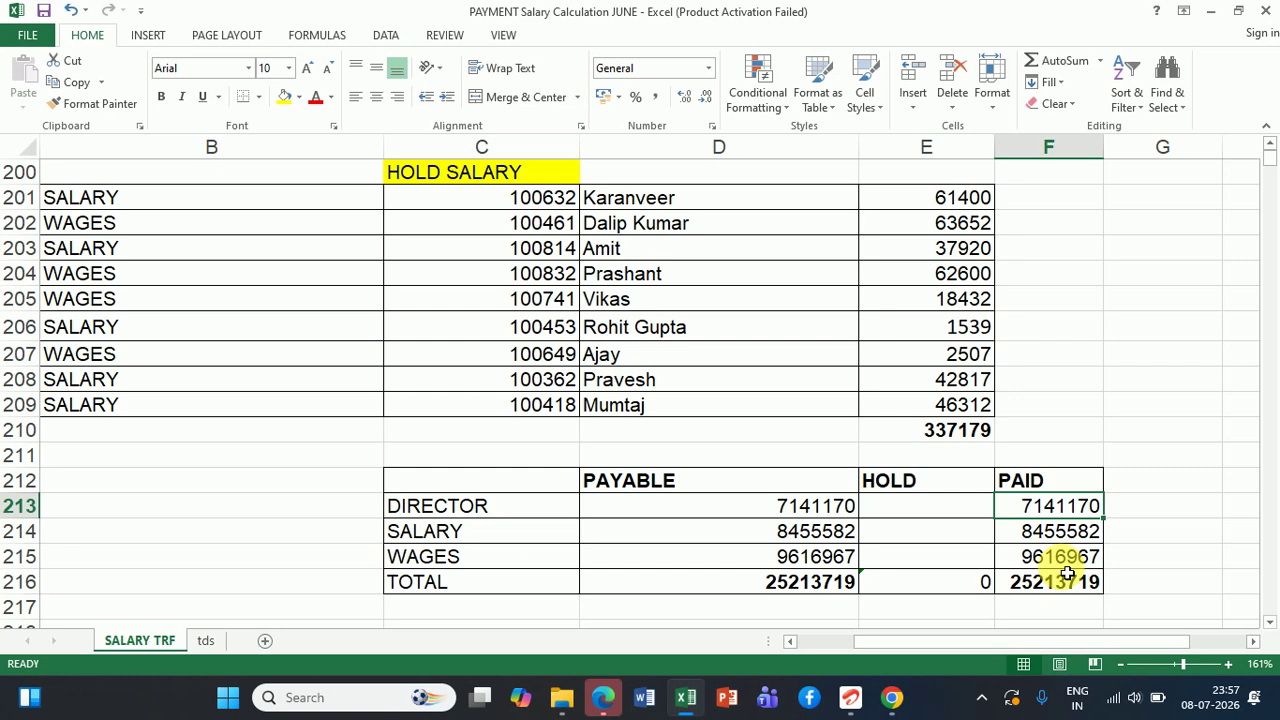
pyautogui.click(934, 537)
pyautogui.write('+')
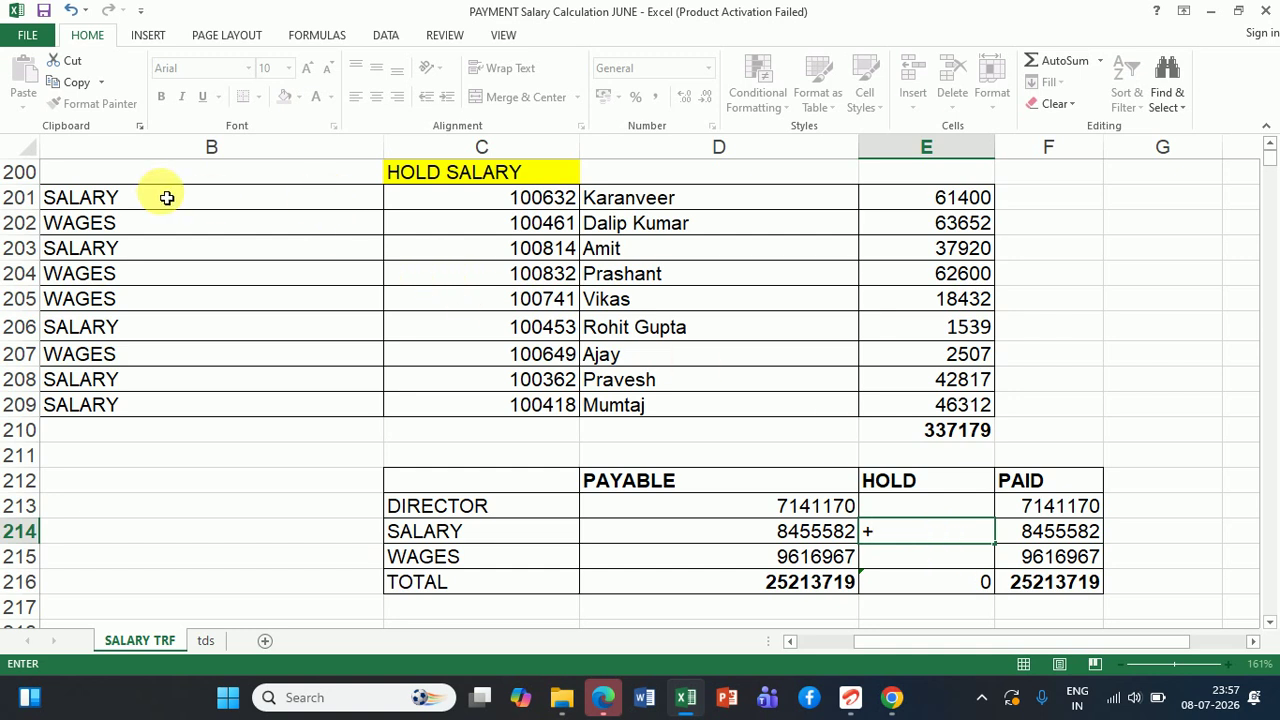
pyautogui.click(940, 205)
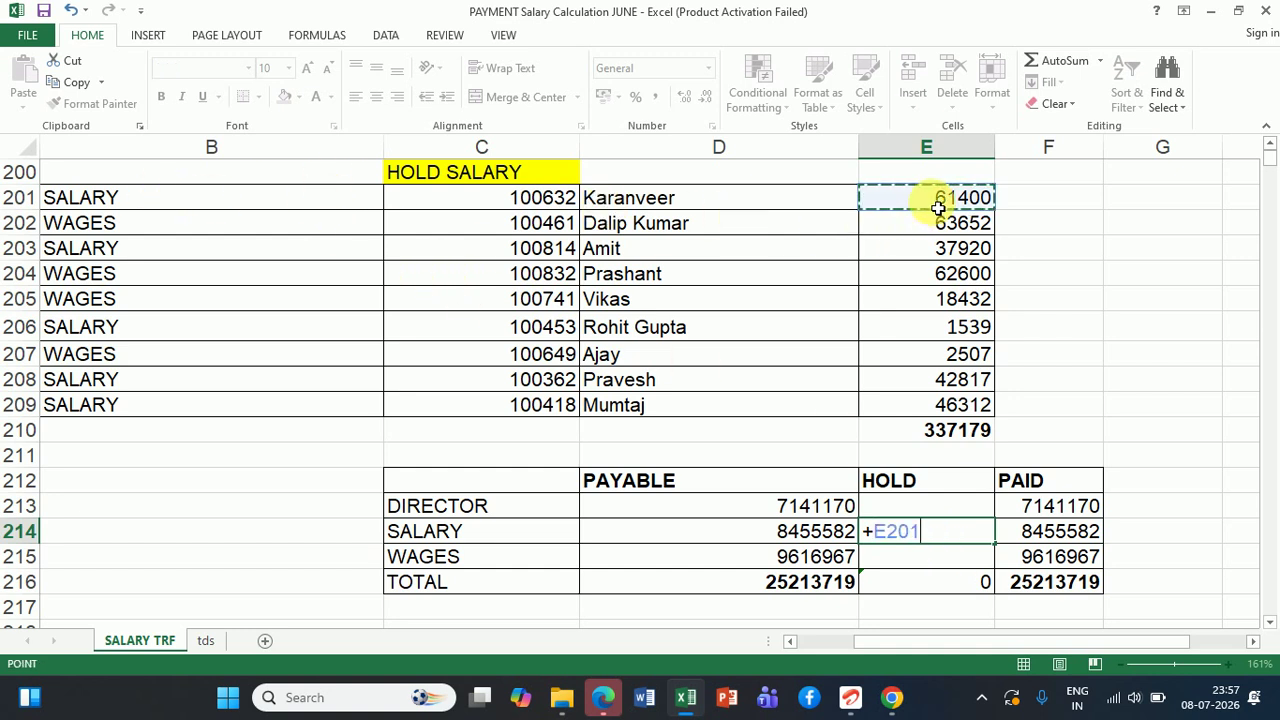
pyautogui.write('+')
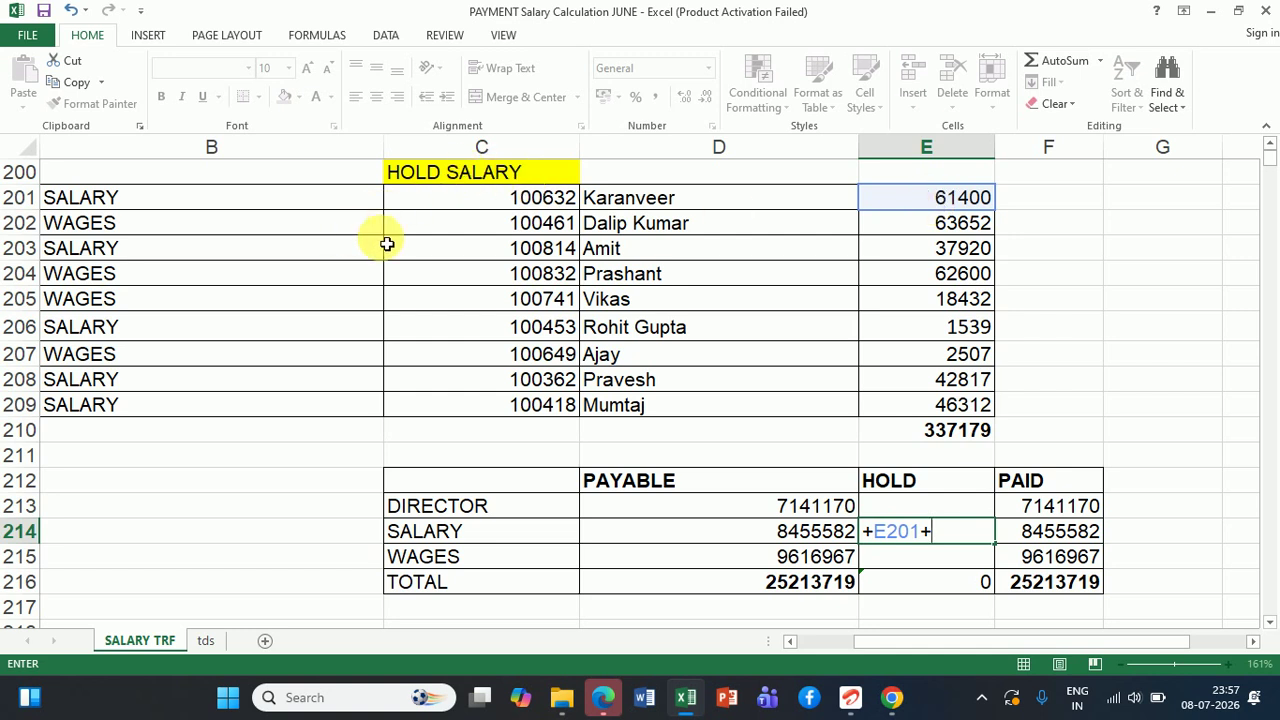
pyautogui.click(928, 250)
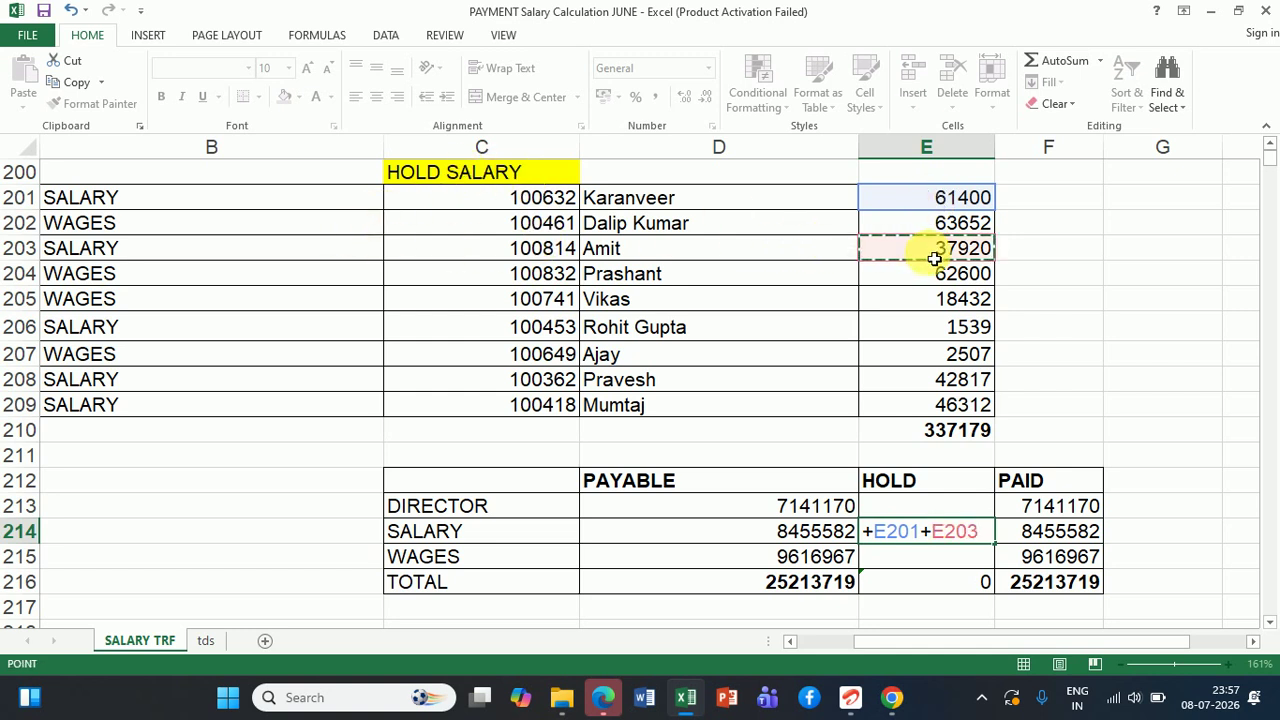
pyautogui.write('+')
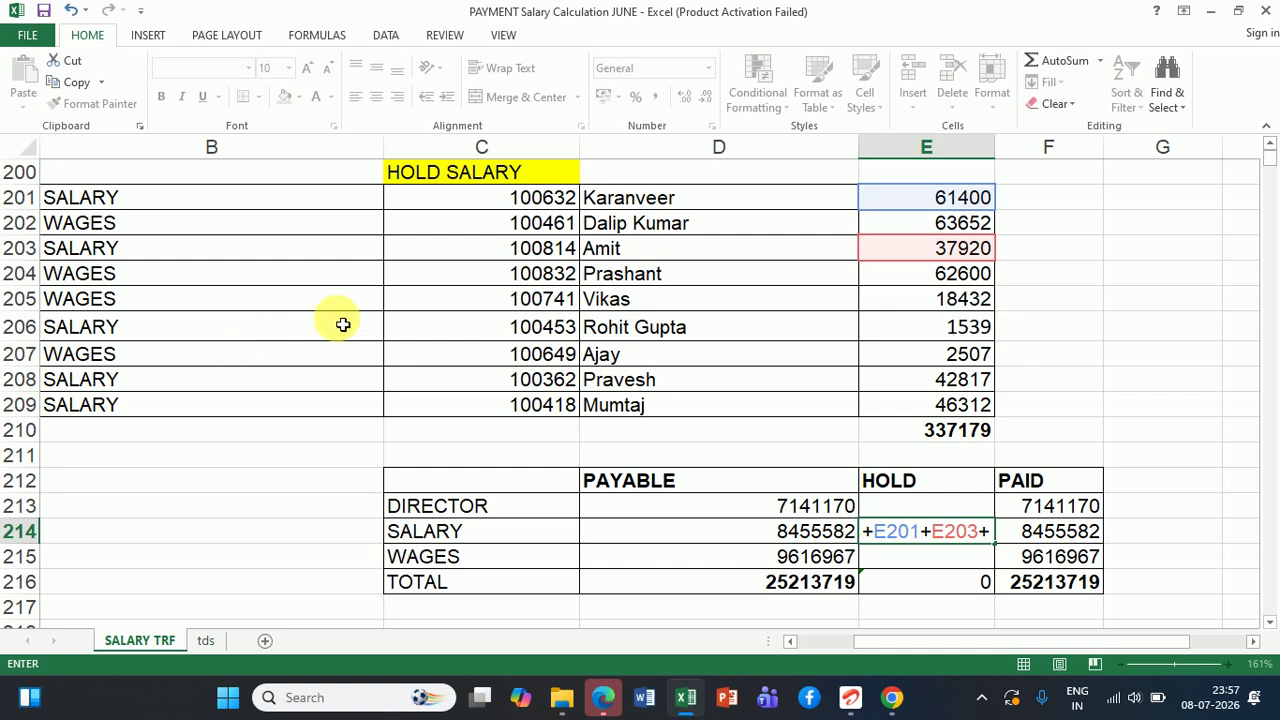
pyautogui.click(906, 349)
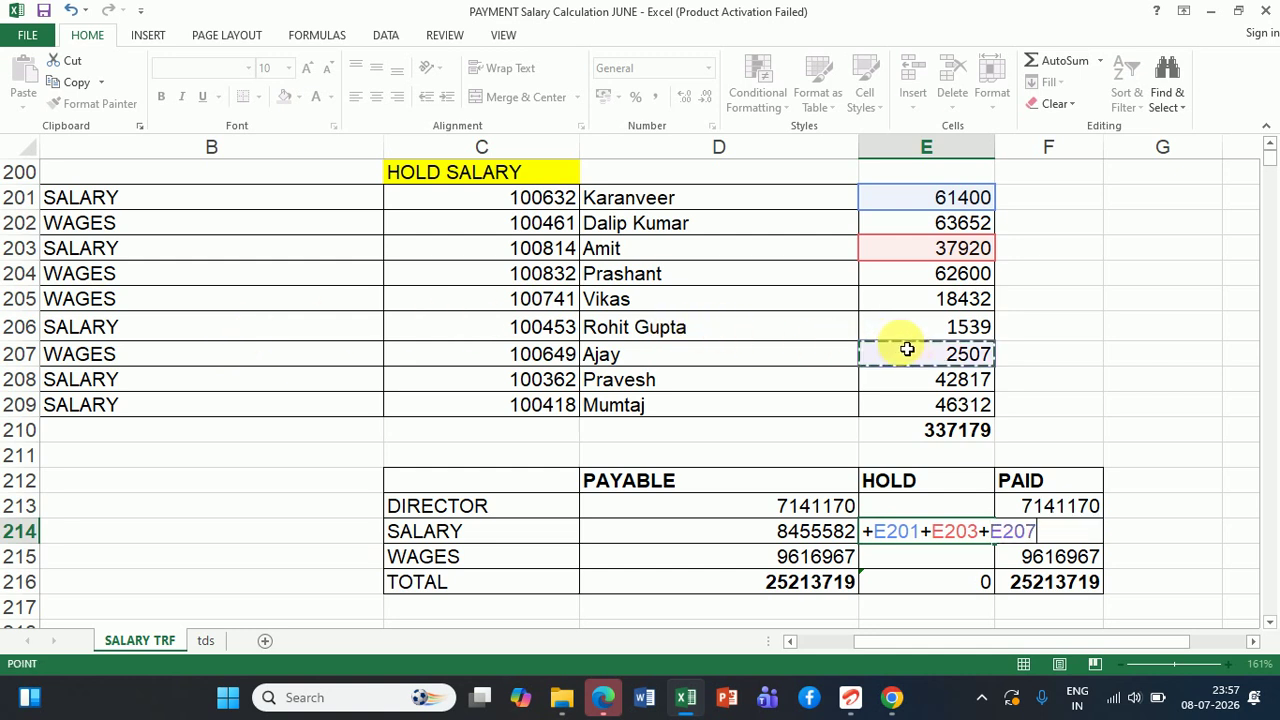
pyautogui.click(914, 338)
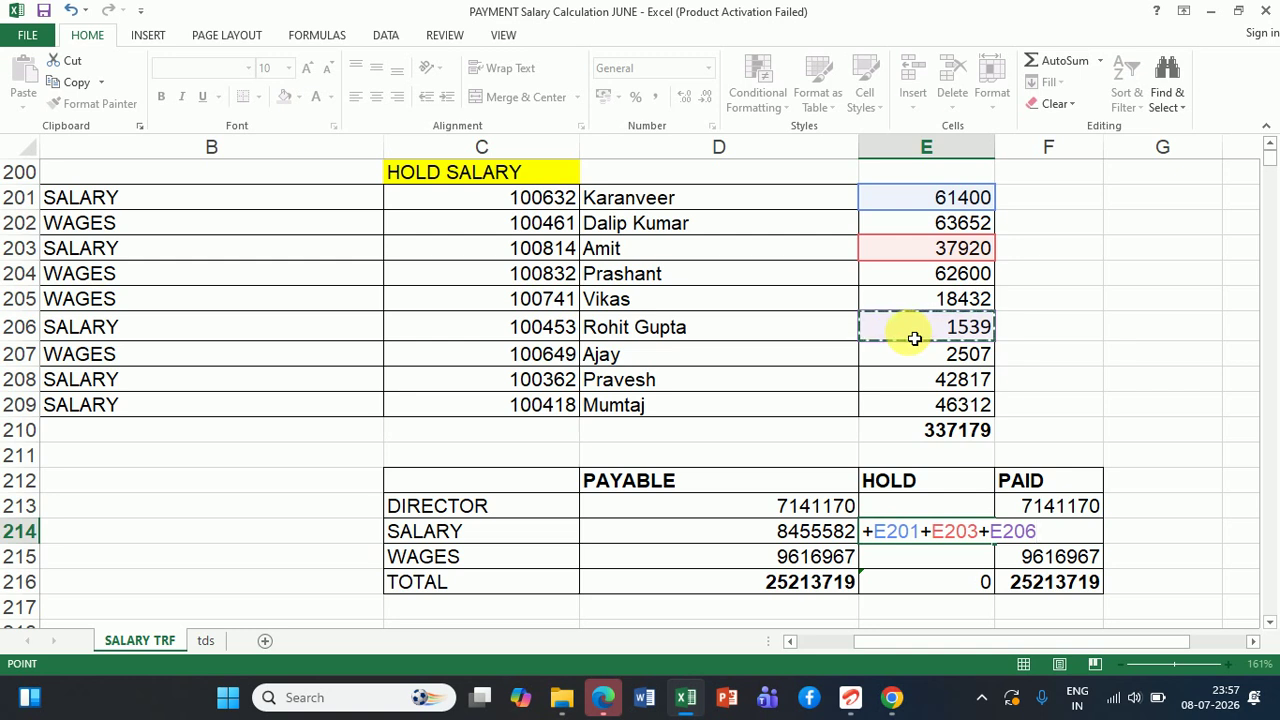
pyautogui.press('Escape')
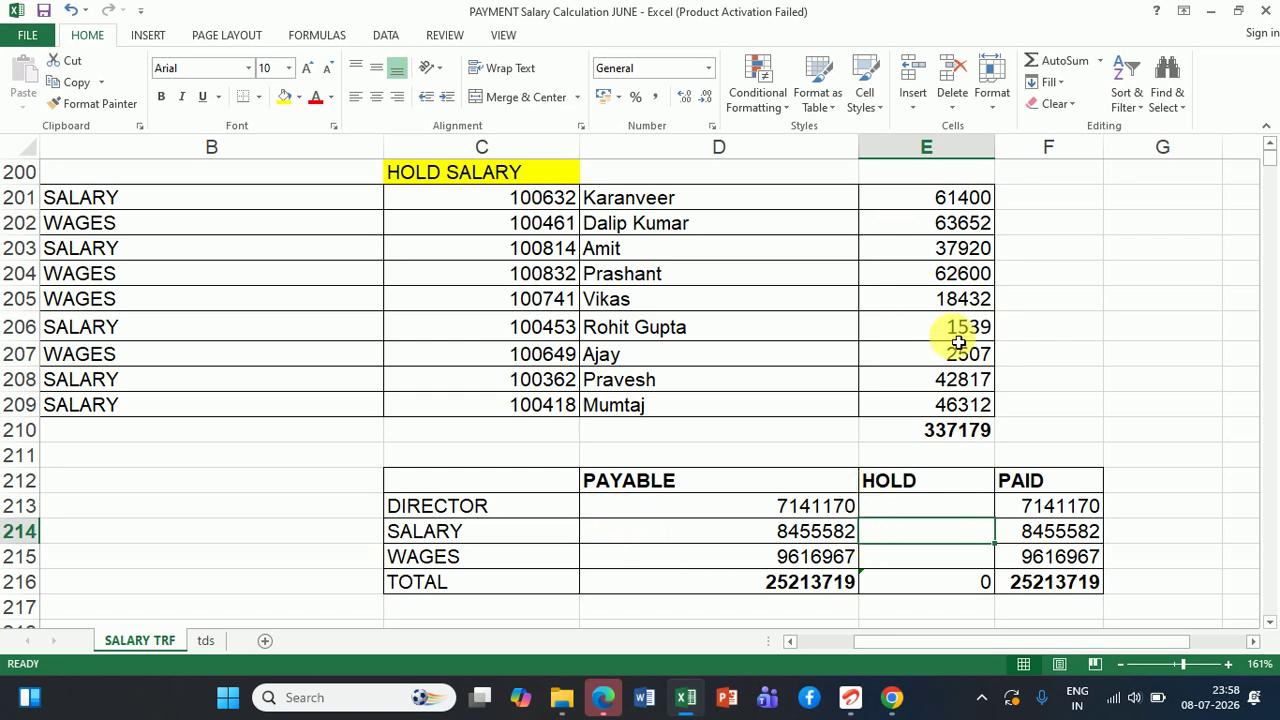
# Begin a SUMIF formula in E214, the HOLD cell of the SALARY row, with B201:E209 as its range.
pyautogui.click(461, 531)
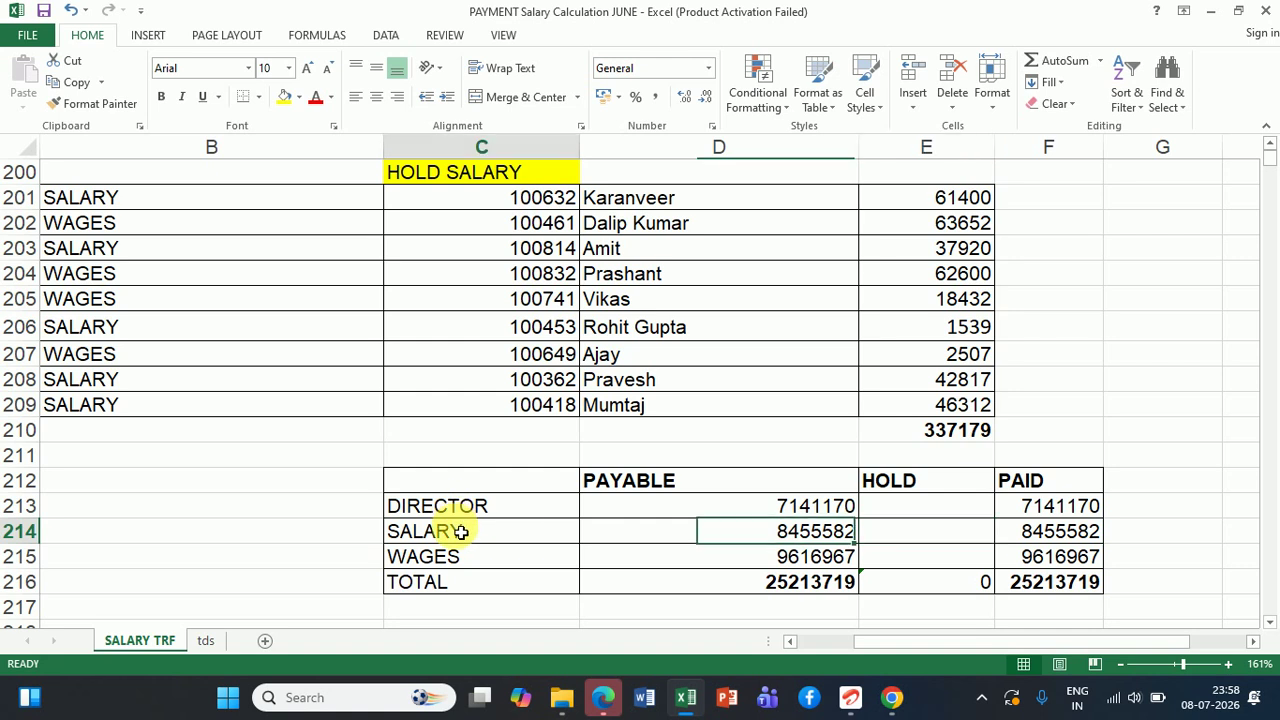
pyautogui.click(914, 533)
pyautogui.write('=')
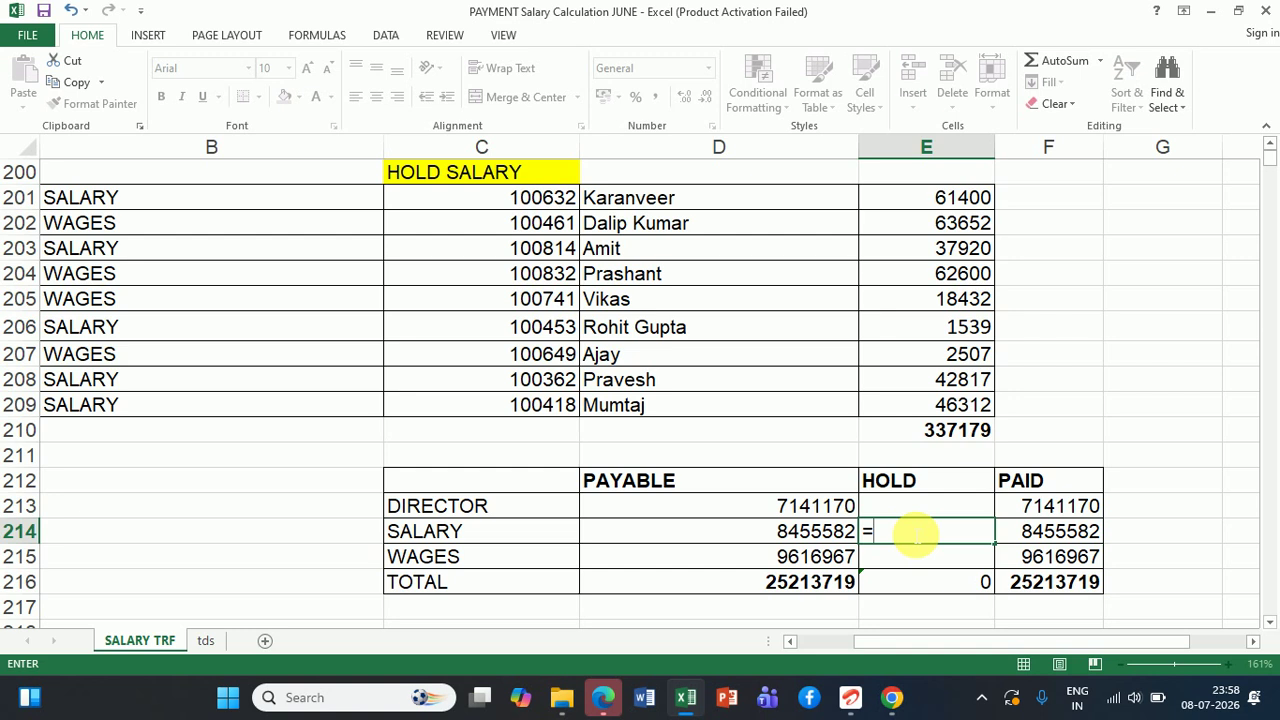
pyautogui.write('S')
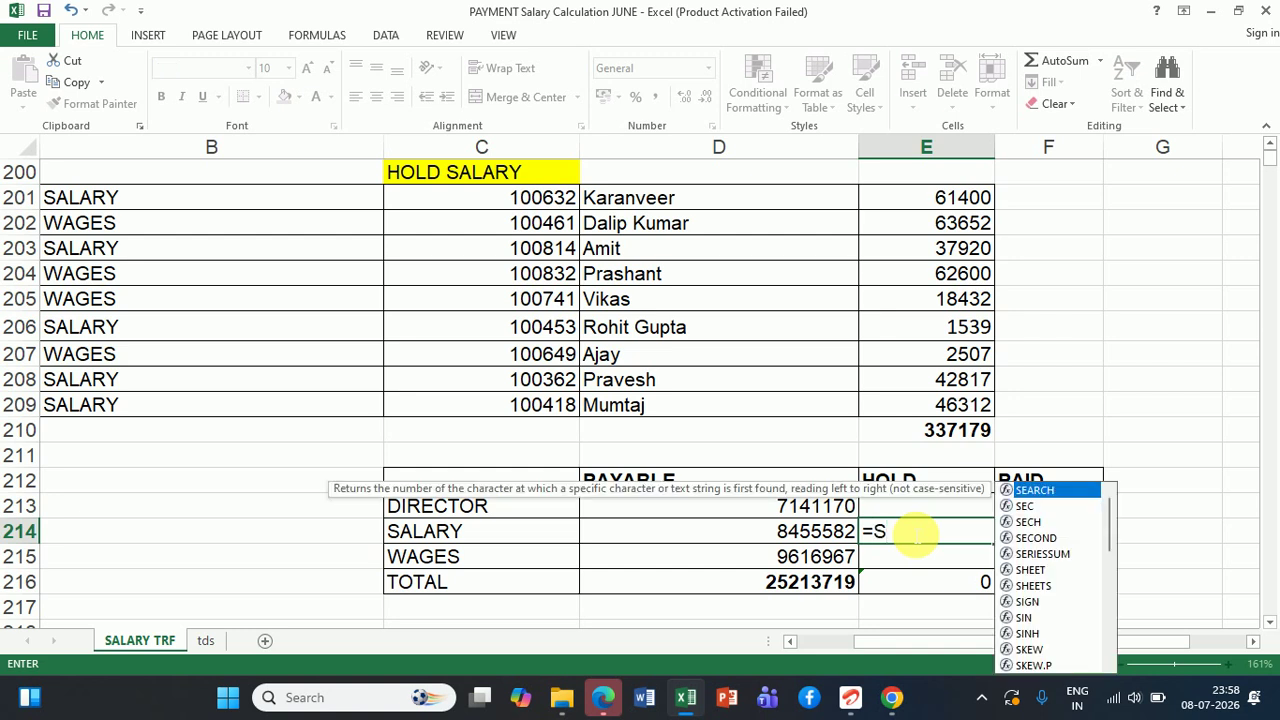
pyautogui.write('UMIF')
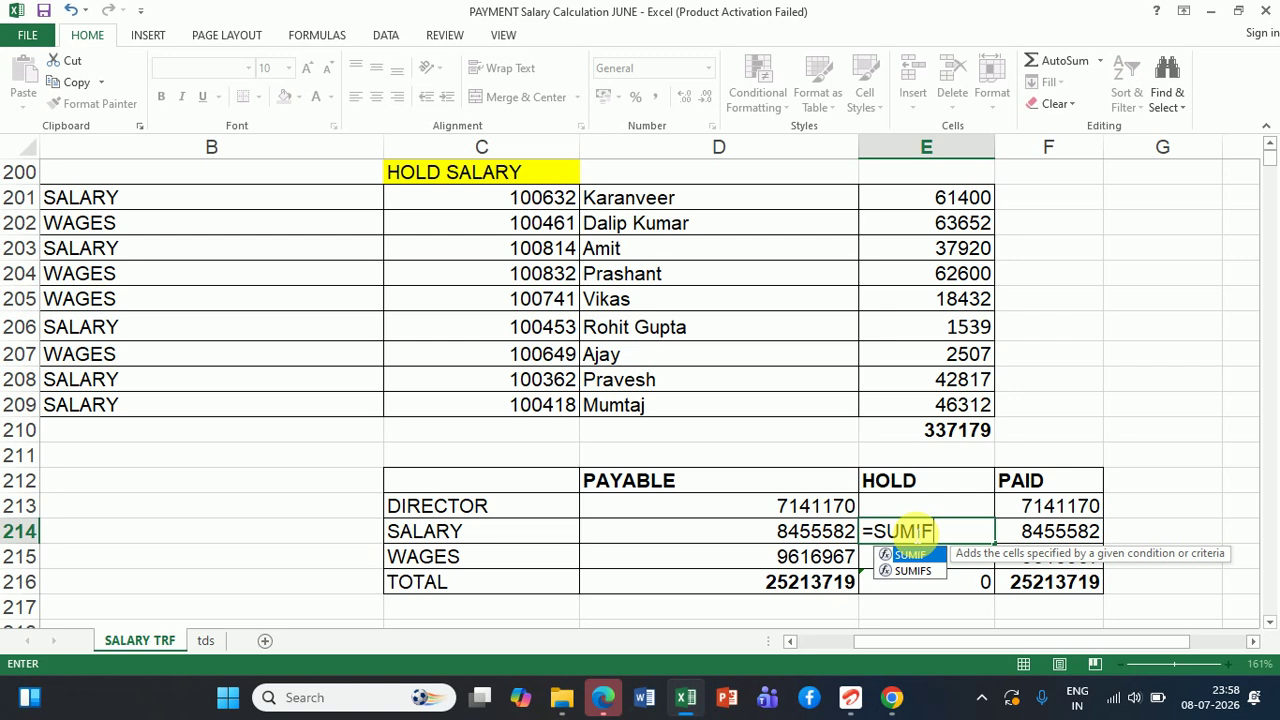
pyautogui.write('(')
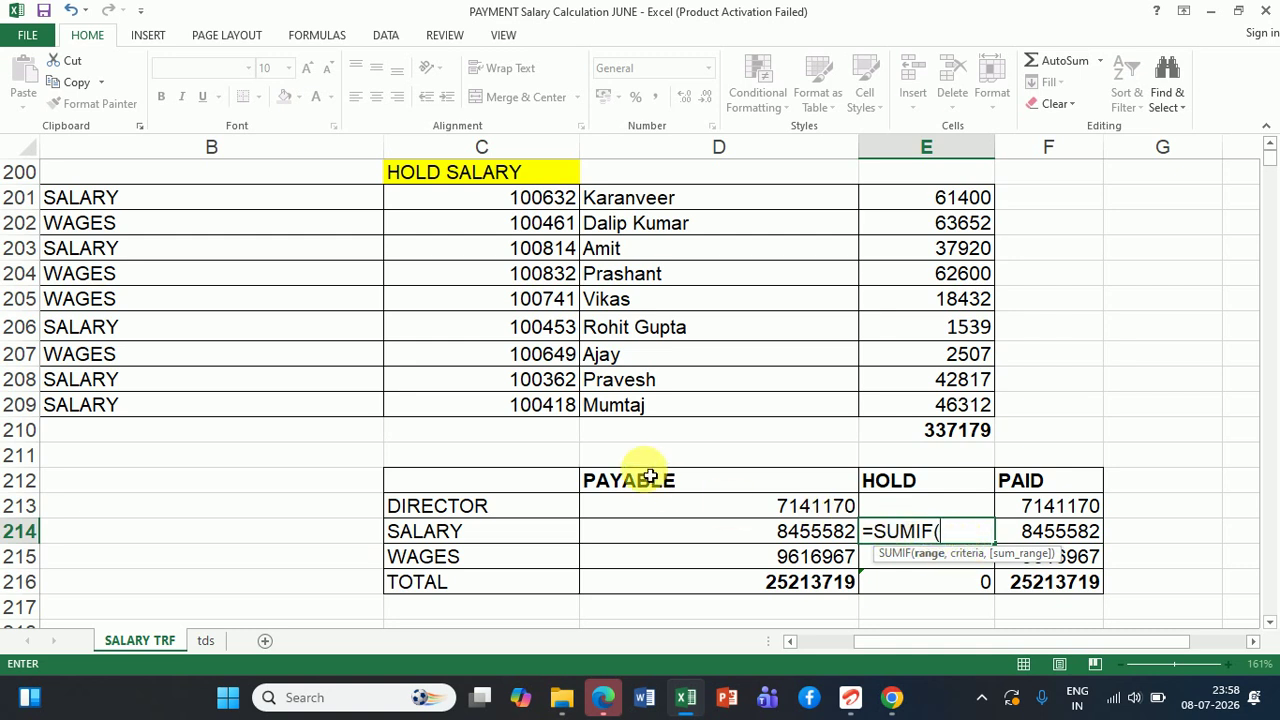
pyautogui.click(183, 202)
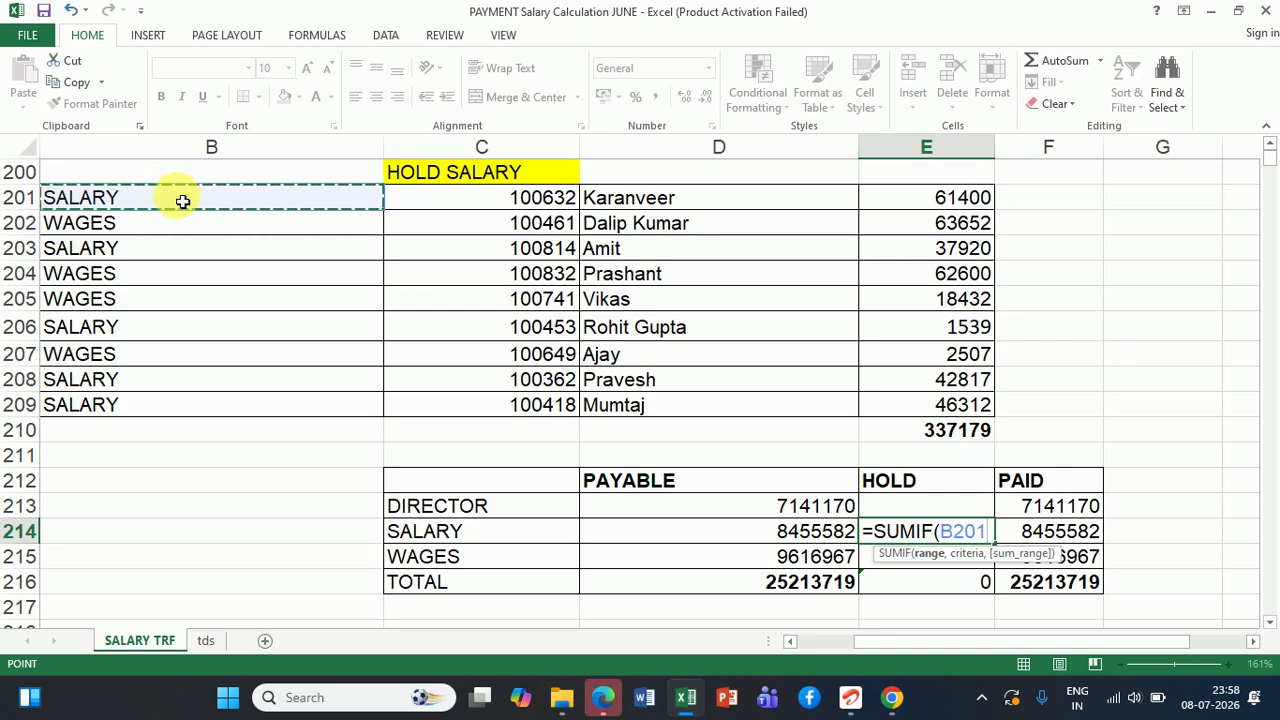
pyautogui.hotkey('shift', 'Right')
pyautogui.hotkey('shift', 'Right')
pyautogui.hotkey('shift', 'Right')
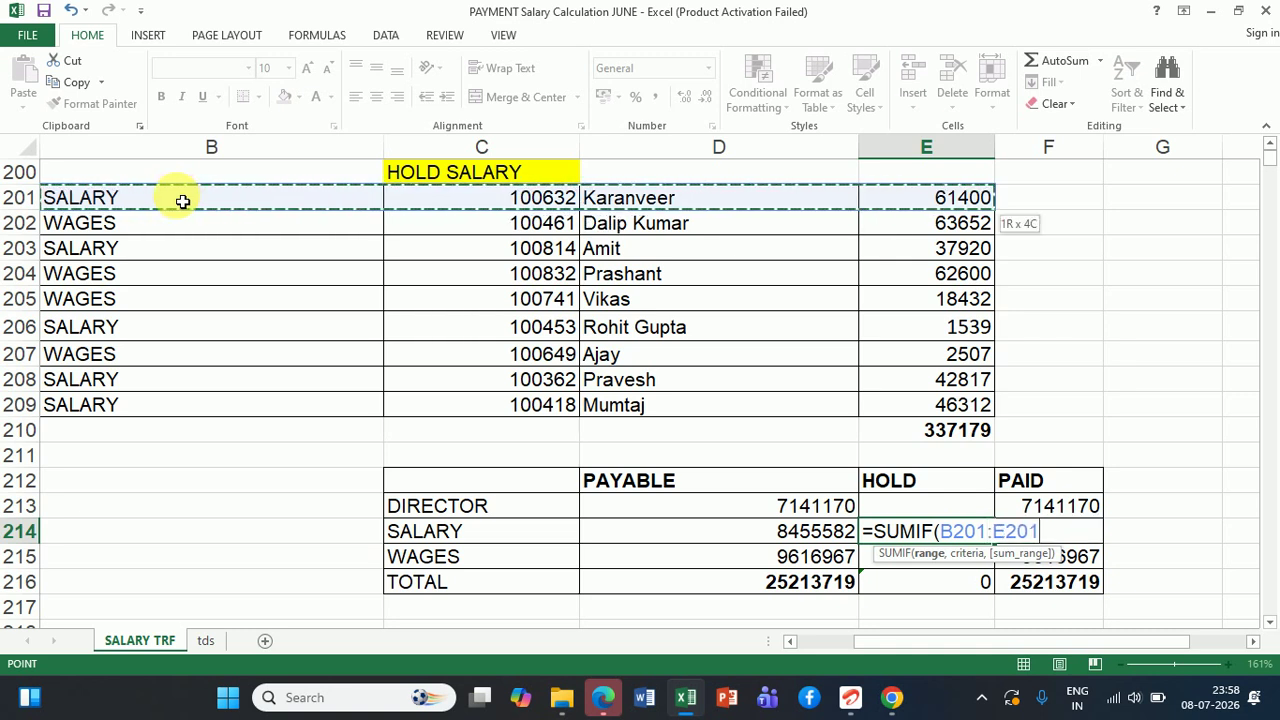
pyautogui.hotkey('shift', 'Down')
pyautogui.hotkey('shift', 'Down')
pyautogui.hotkey('shift', 'Down')
pyautogui.hotkey('shift', 'Down')
pyautogui.hotkey('shift', 'Down')
pyautogui.hotkey('shift', 'Down')
pyautogui.hotkey('shift', 'Down')
pyautogui.hotkey('shift', 'Down')
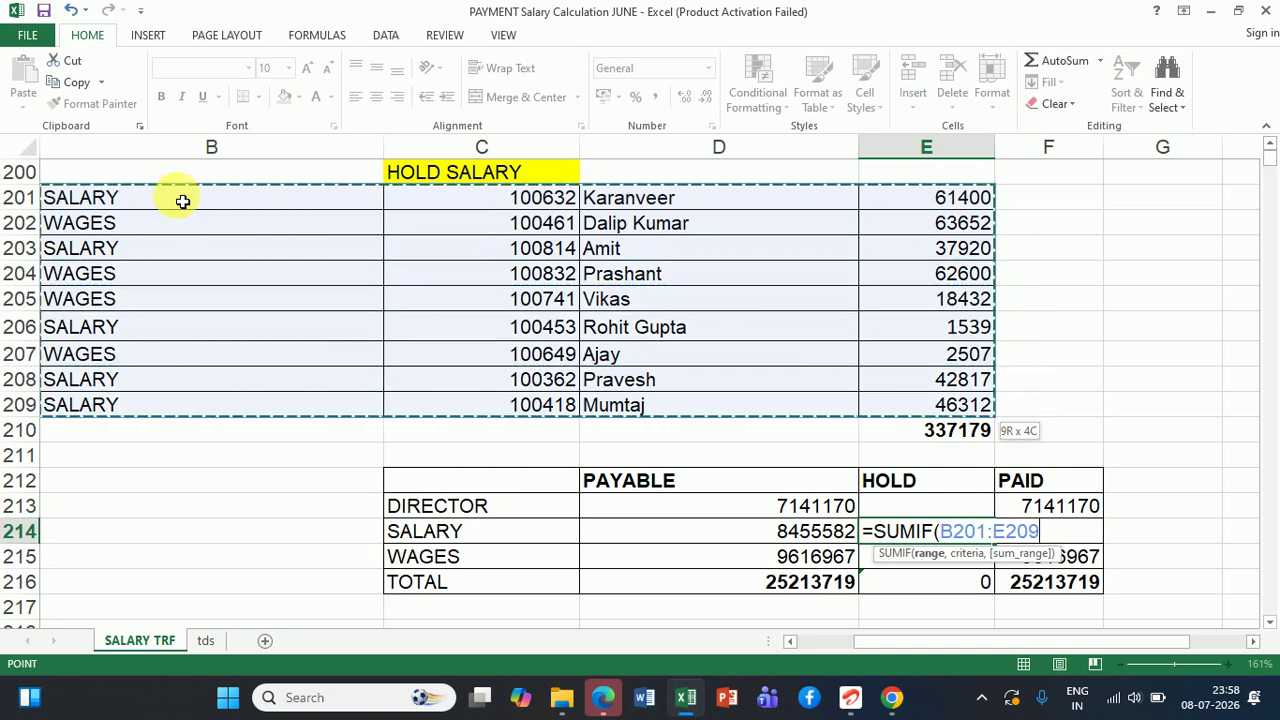
pyautogui.write(',')
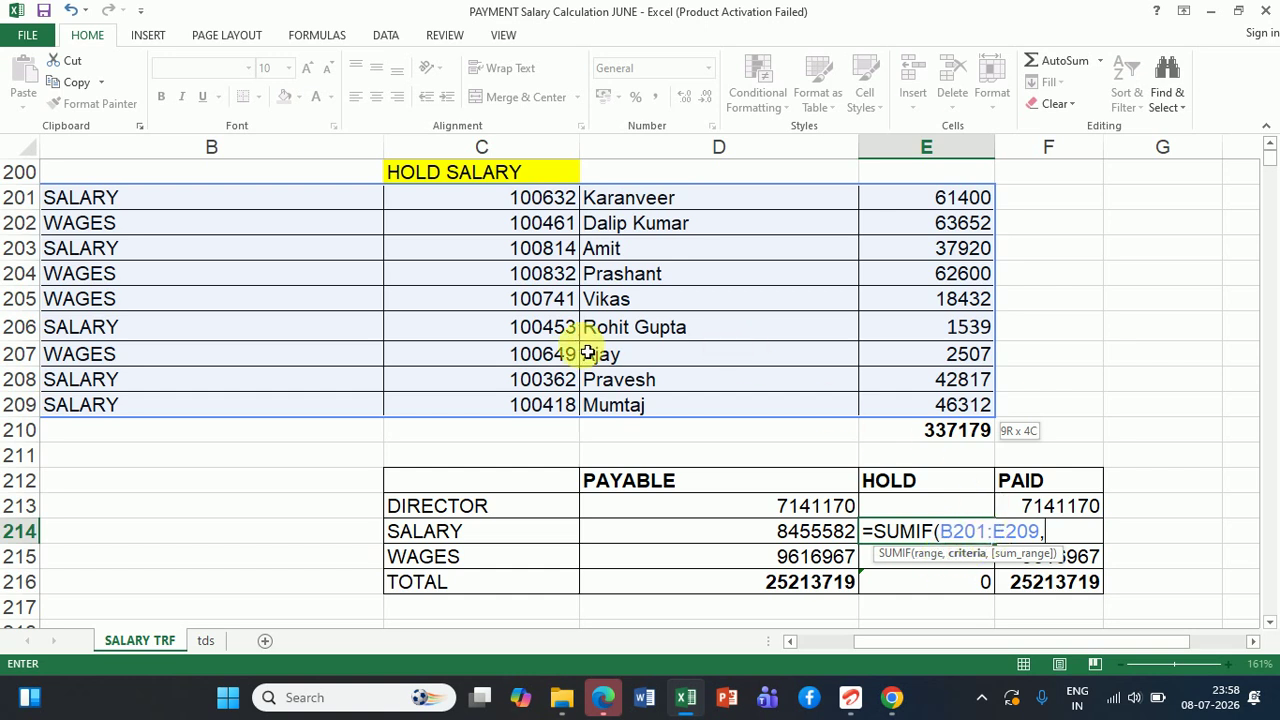
# Complete the SUMIF in E214 with B201 as the criteria and E201:E209 as the sum range.
pyautogui.click(170, 201)
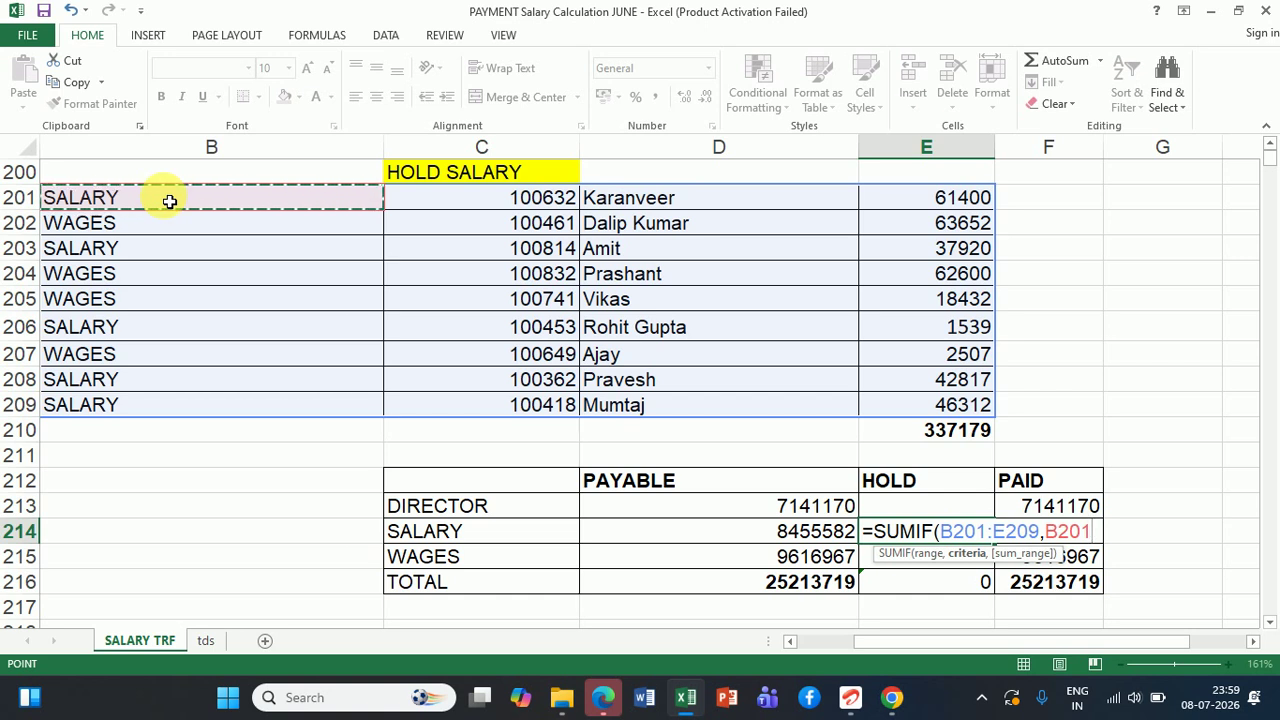
pyautogui.write(',')
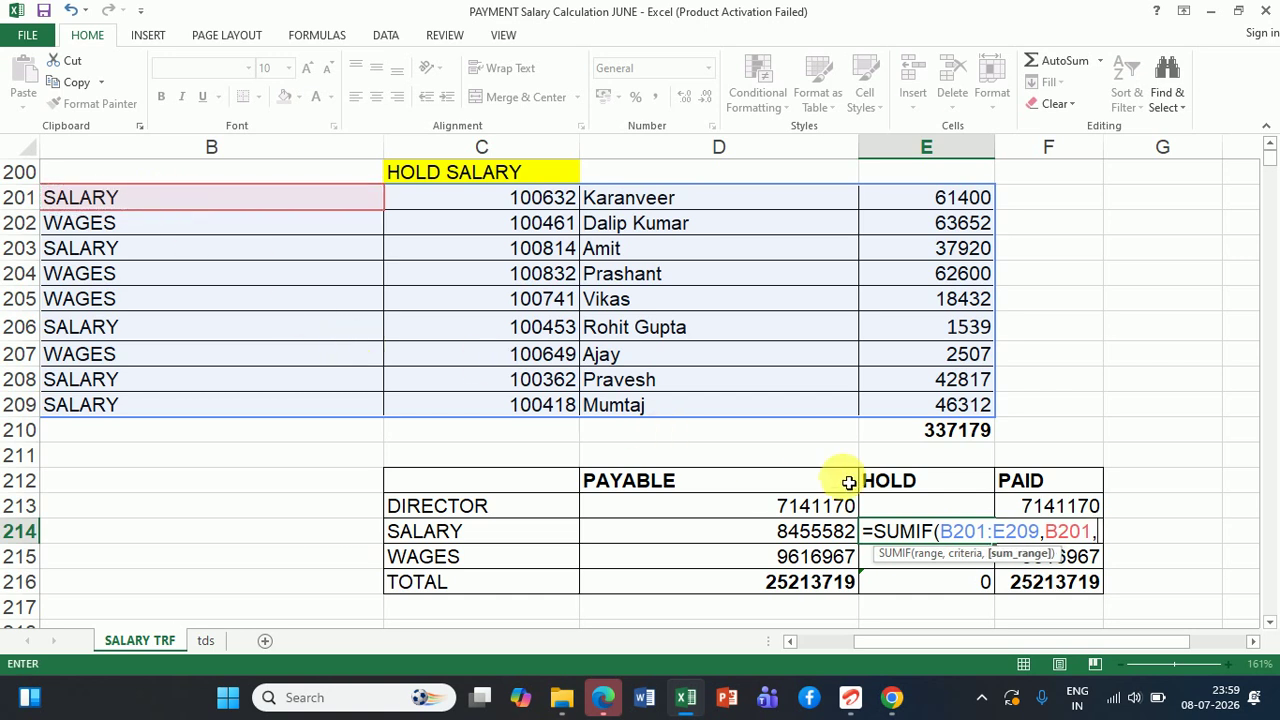
pyautogui.click(951, 201)
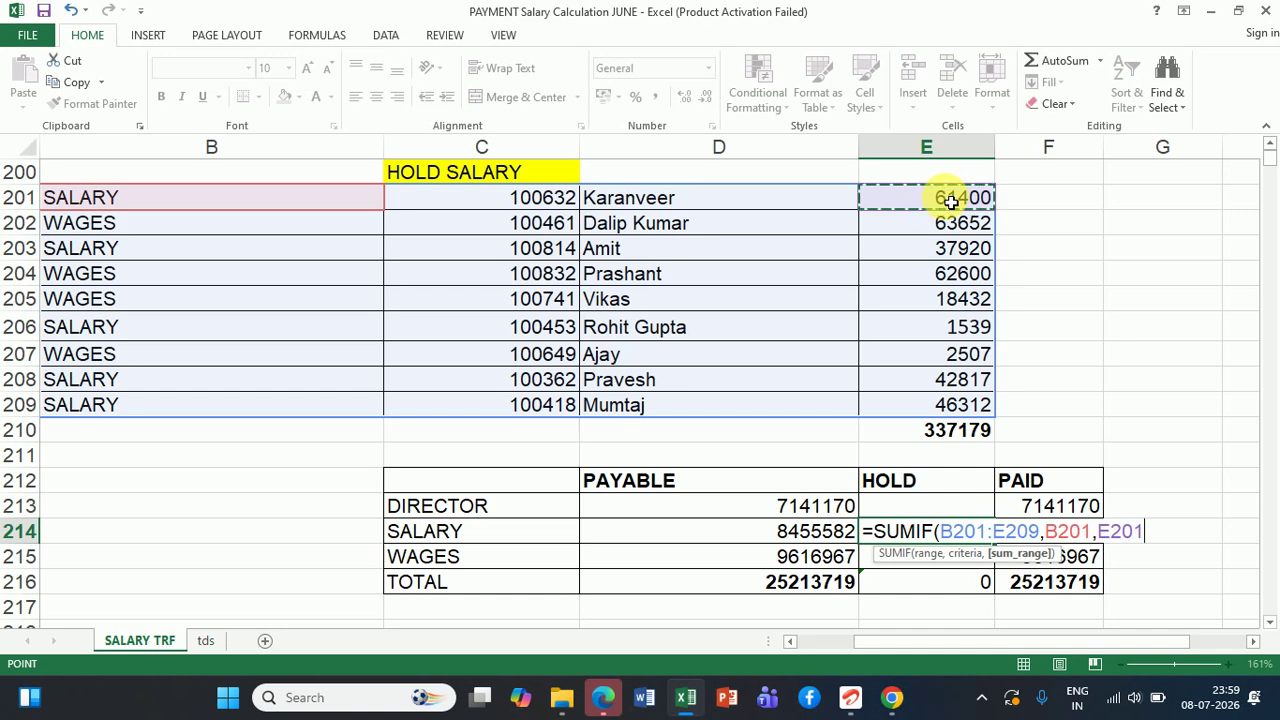
pyautogui.hotkey('shift', 'Down')
pyautogui.hotkey('shift', 'Down')
pyautogui.hotkey('shift', 'Down')
pyautogui.hotkey('shift', 'Down')
pyautogui.hotkey('shift', 'Down')
pyautogui.hotkey('shift', 'Down')
pyautogui.hotkey('shift', 'Down')
pyautogui.hotkey('shift', 'Down')
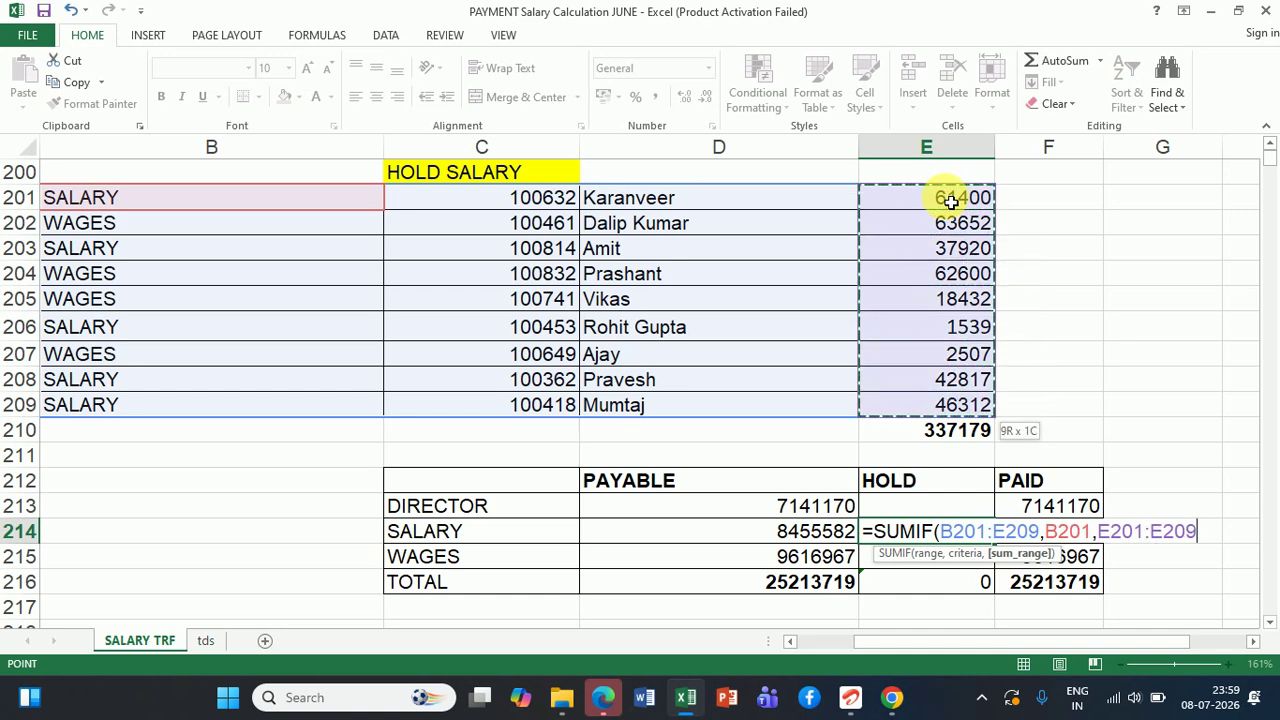
pyautogui.write(')')
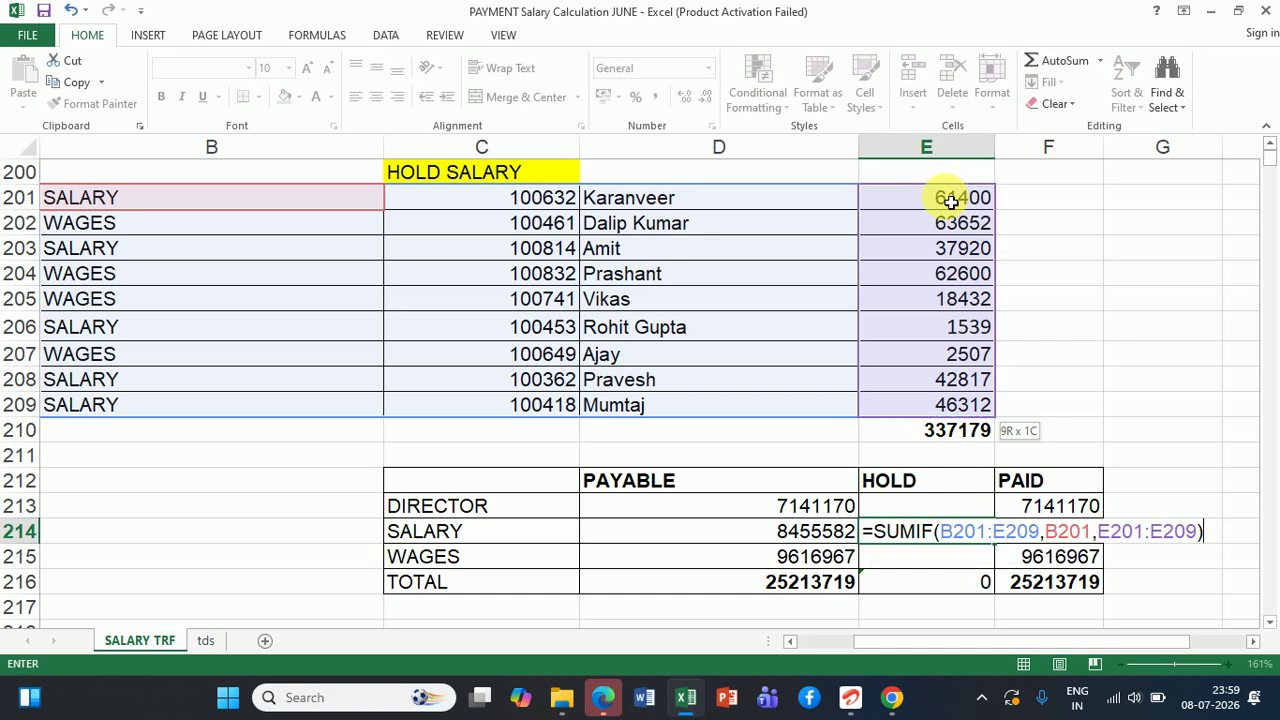
pyautogui.press('Return')
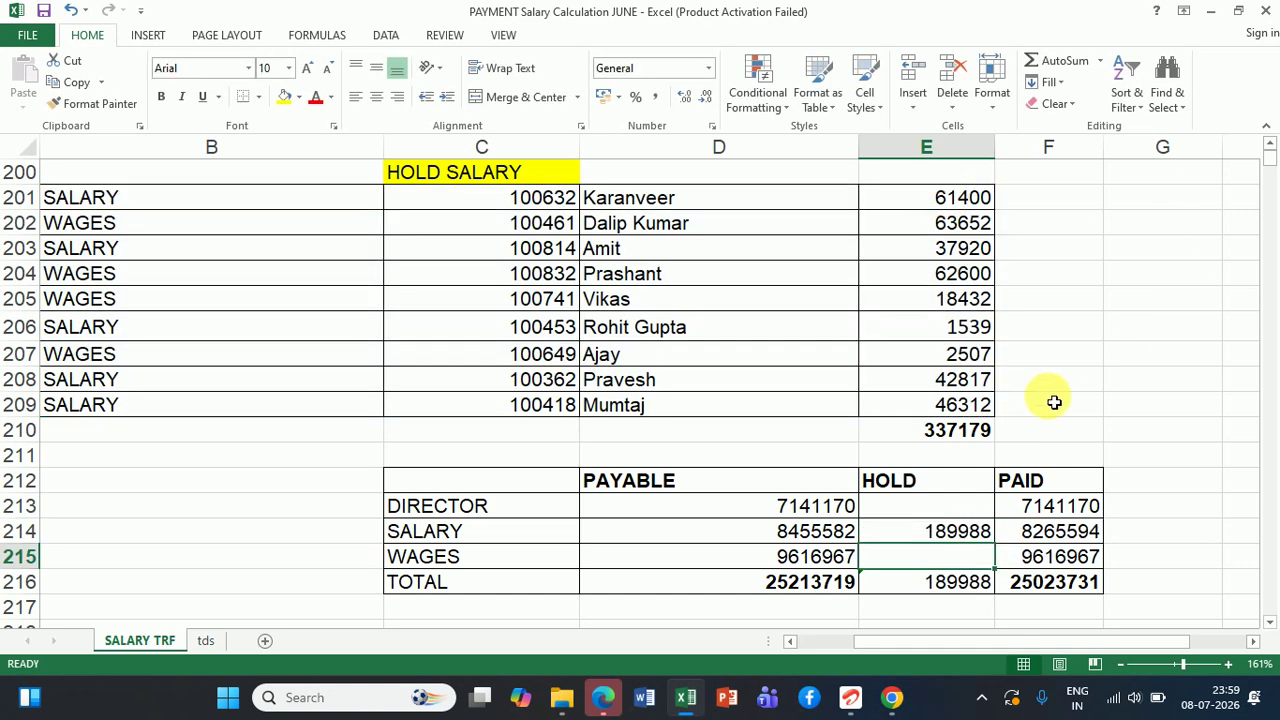
pyautogui.click(990, 535)
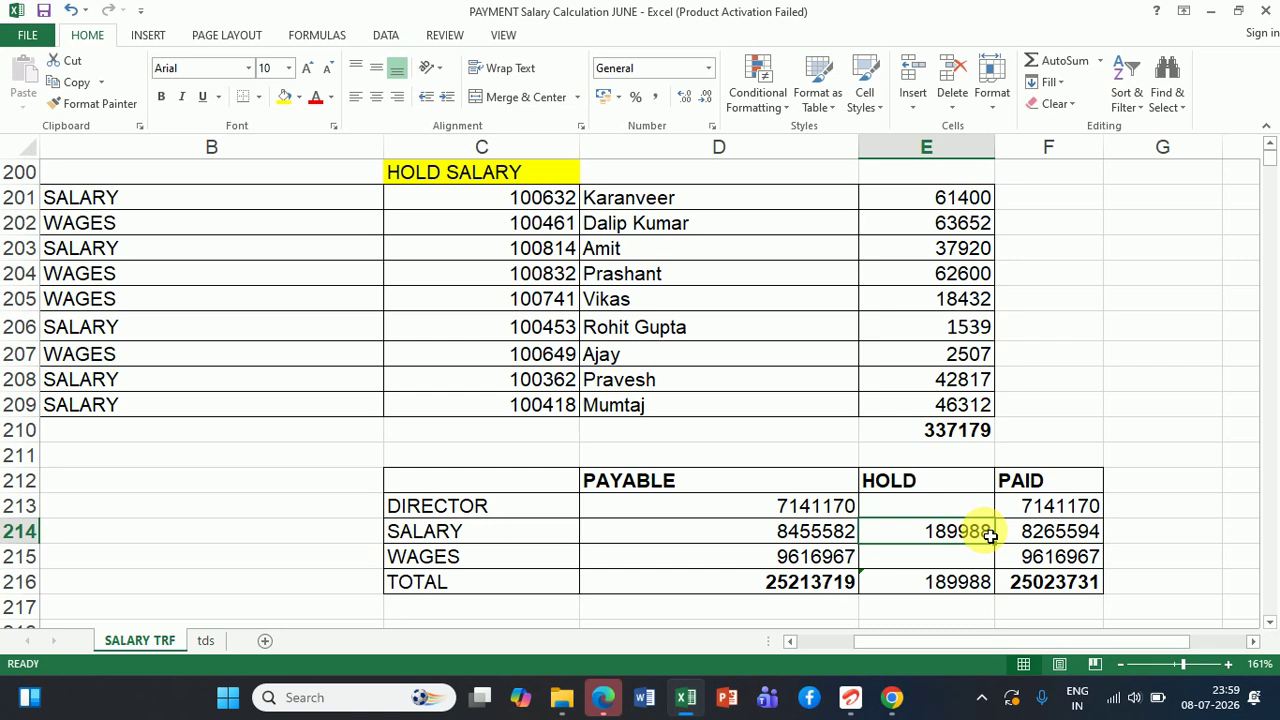
# Begin a SUMIF formula in E215, the HOLD cell of the WAGES row, with B201:E209 as its range.
pyautogui.click(945, 566)
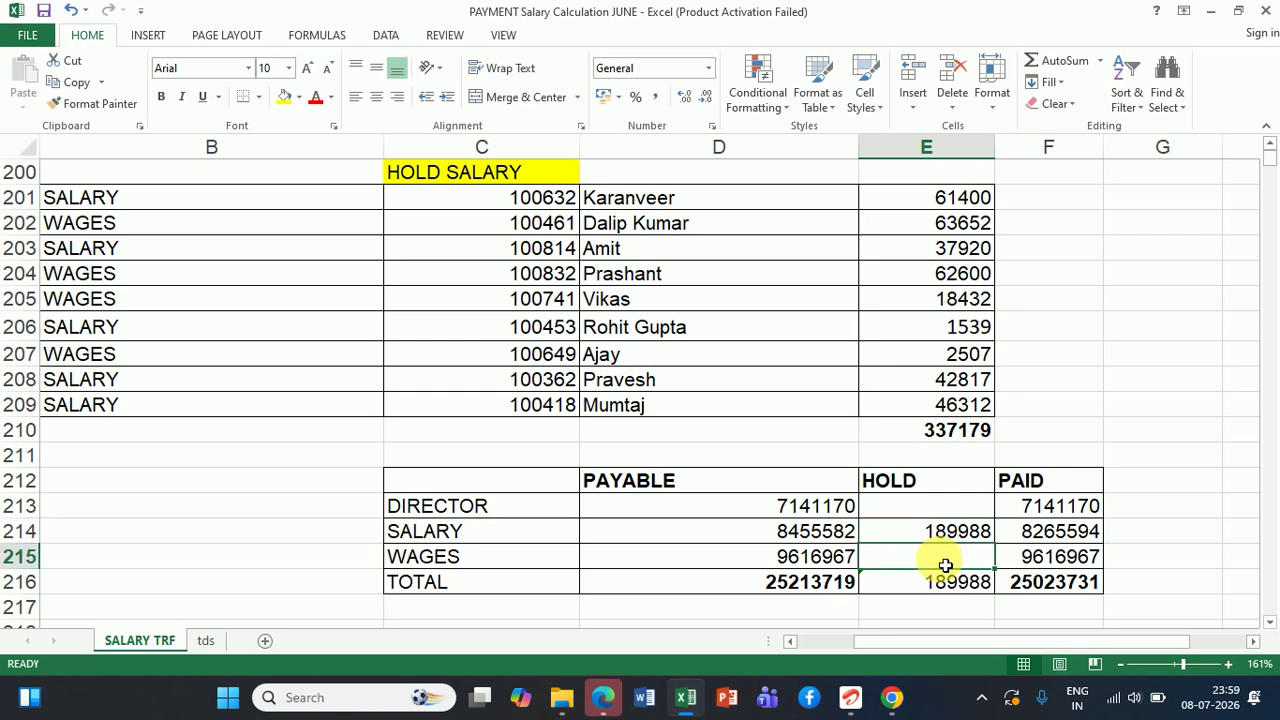
pyautogui.write('=')
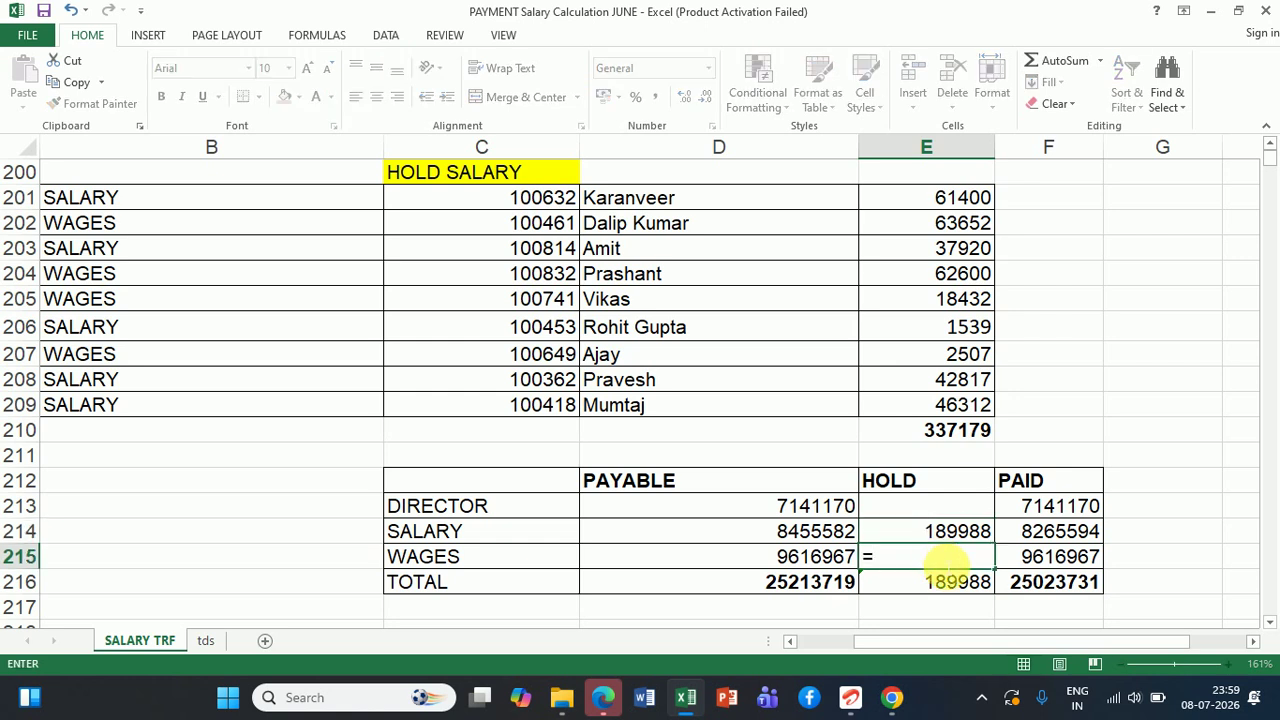
pyautogui.write('SUM')
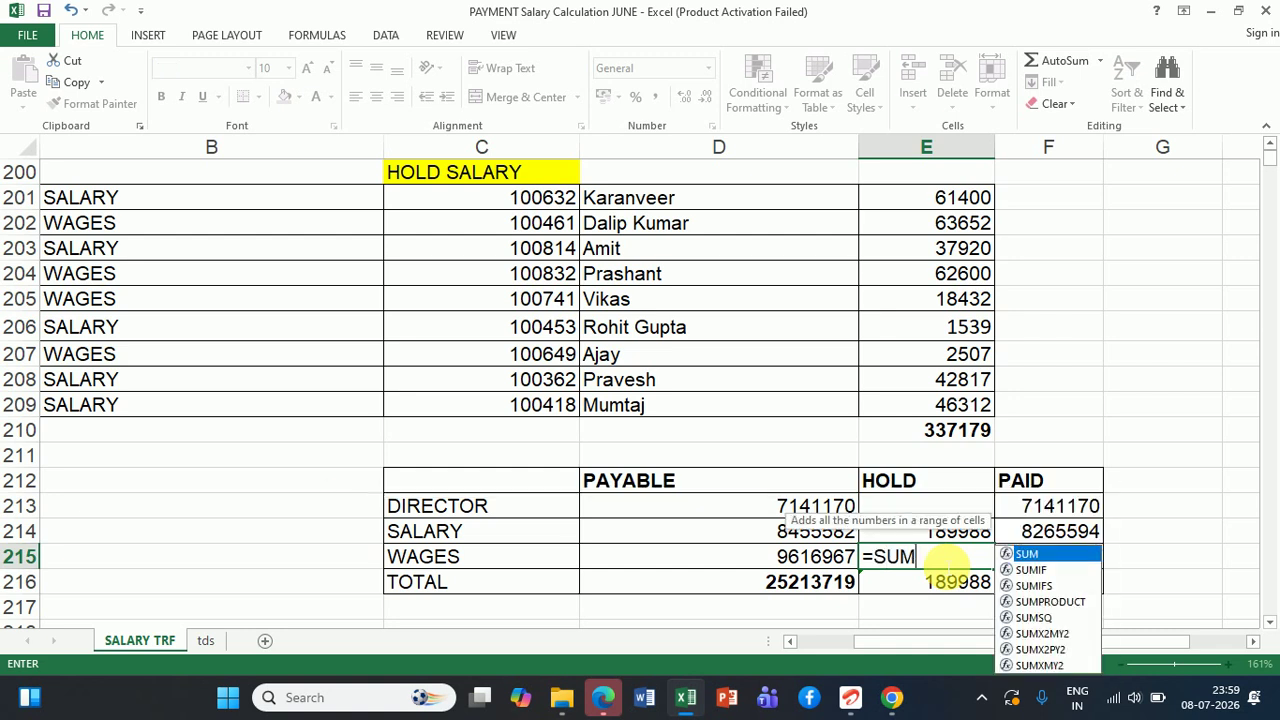
pyautogui.write('IF')
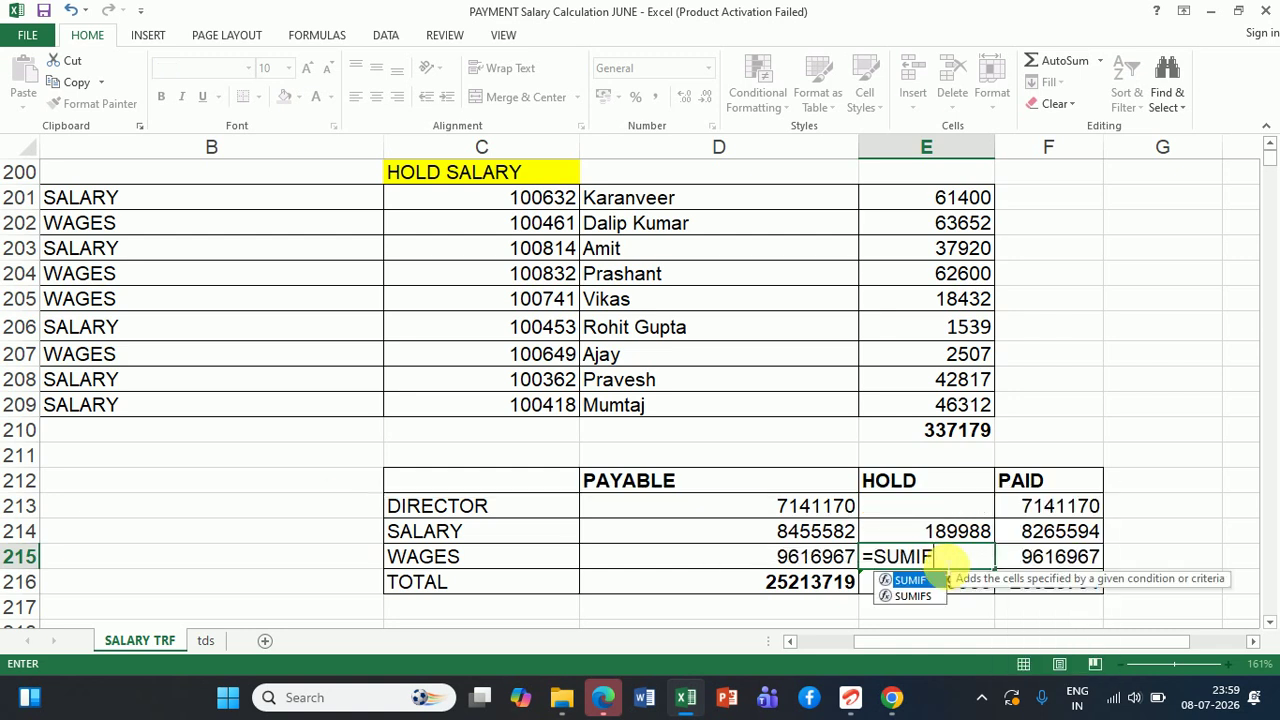
pyautogui.write('(')
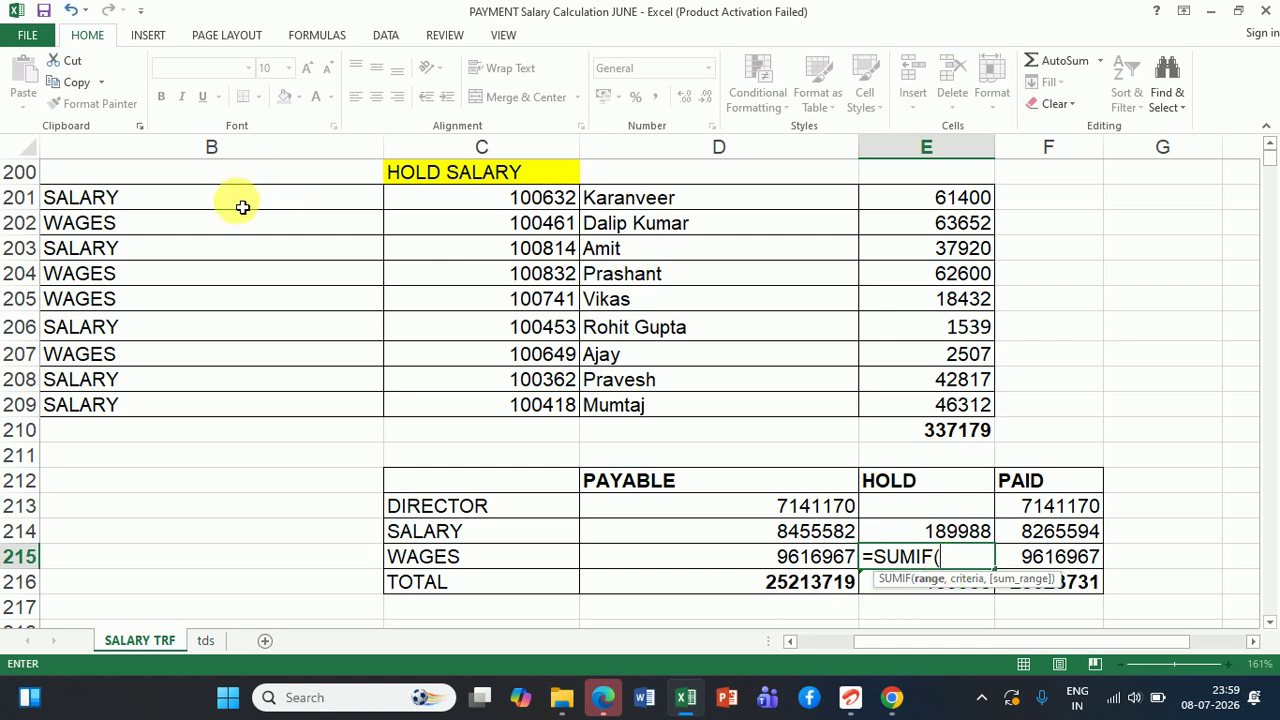
pyautogui.moveTo(243, 206); pyautogui.dragTo(970, 405)
pyautogui.write(',')
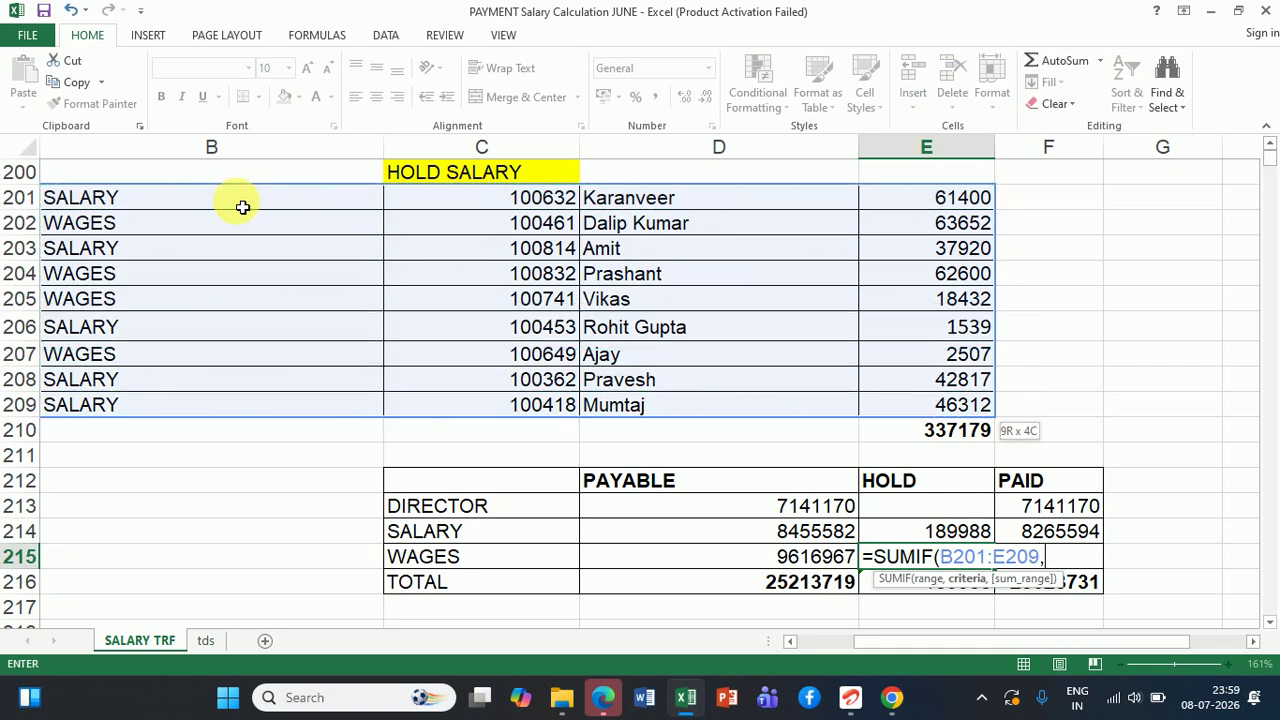
# Complete the SUMIF in E215 with B202 as the criteria and E201:E209 as the sum range.
pyautogui.click(104, 234)
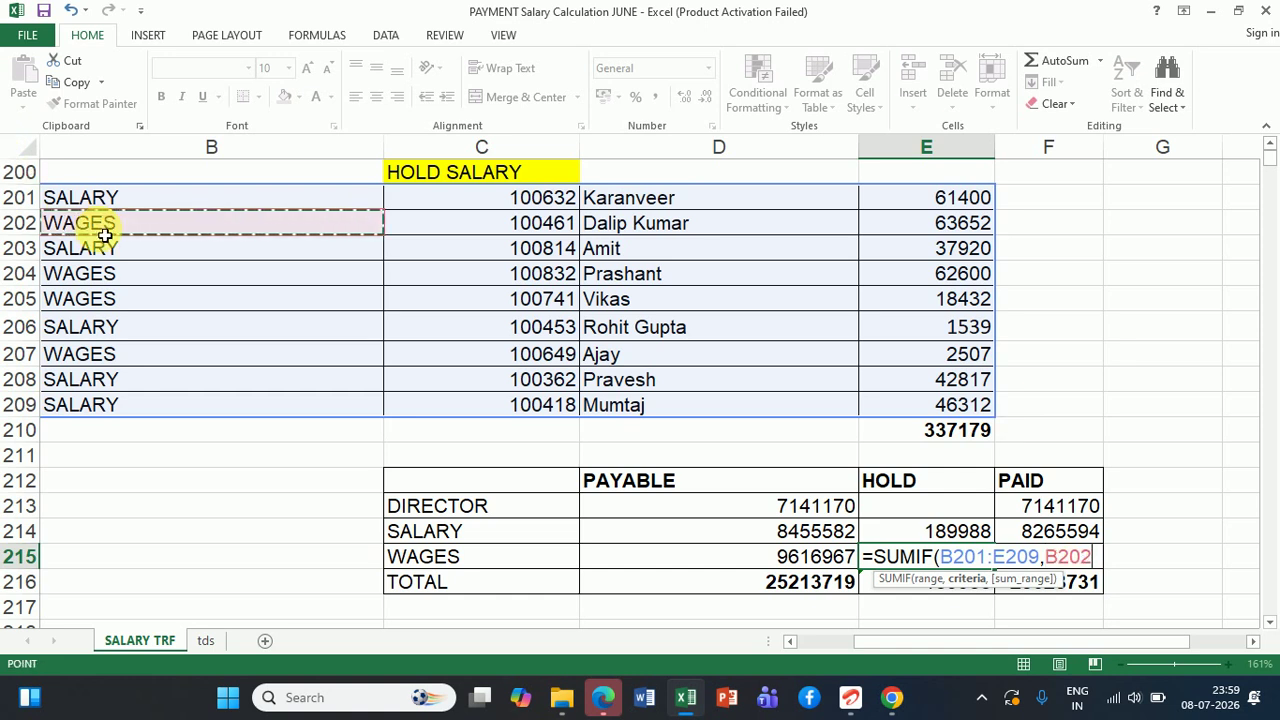
pyautogui.write(',')
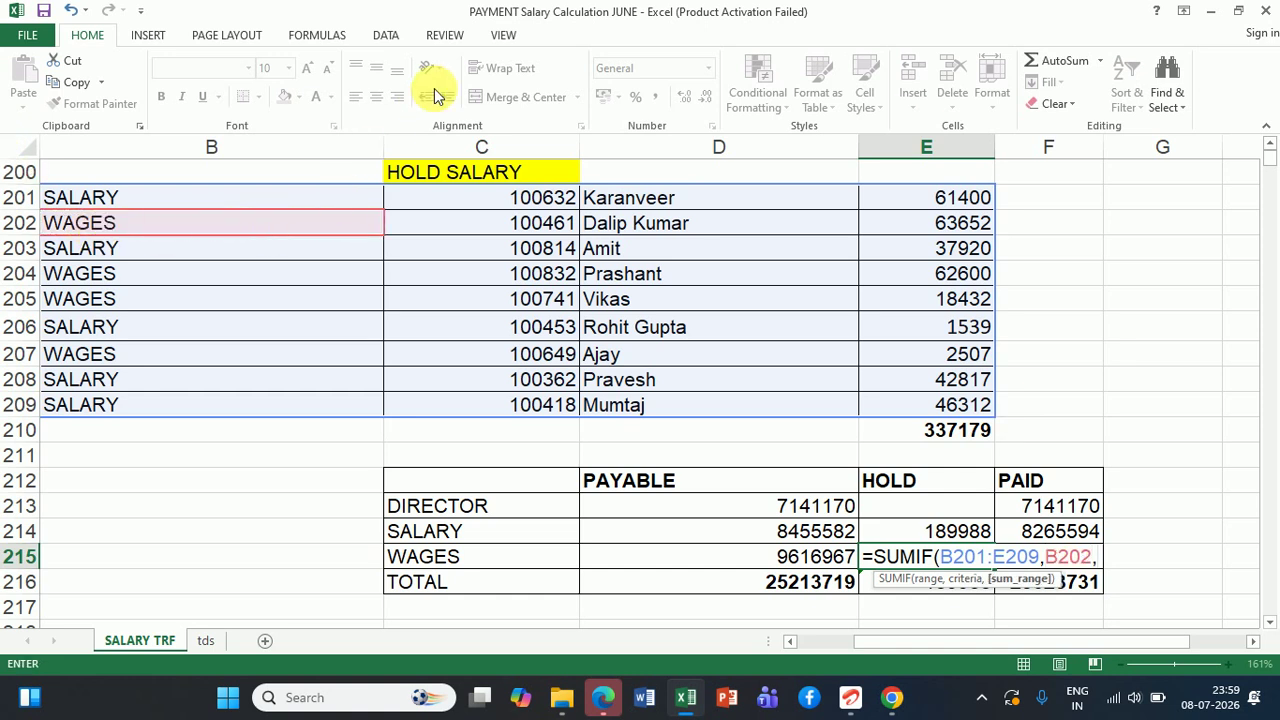
pyautogui.click(971, 200)
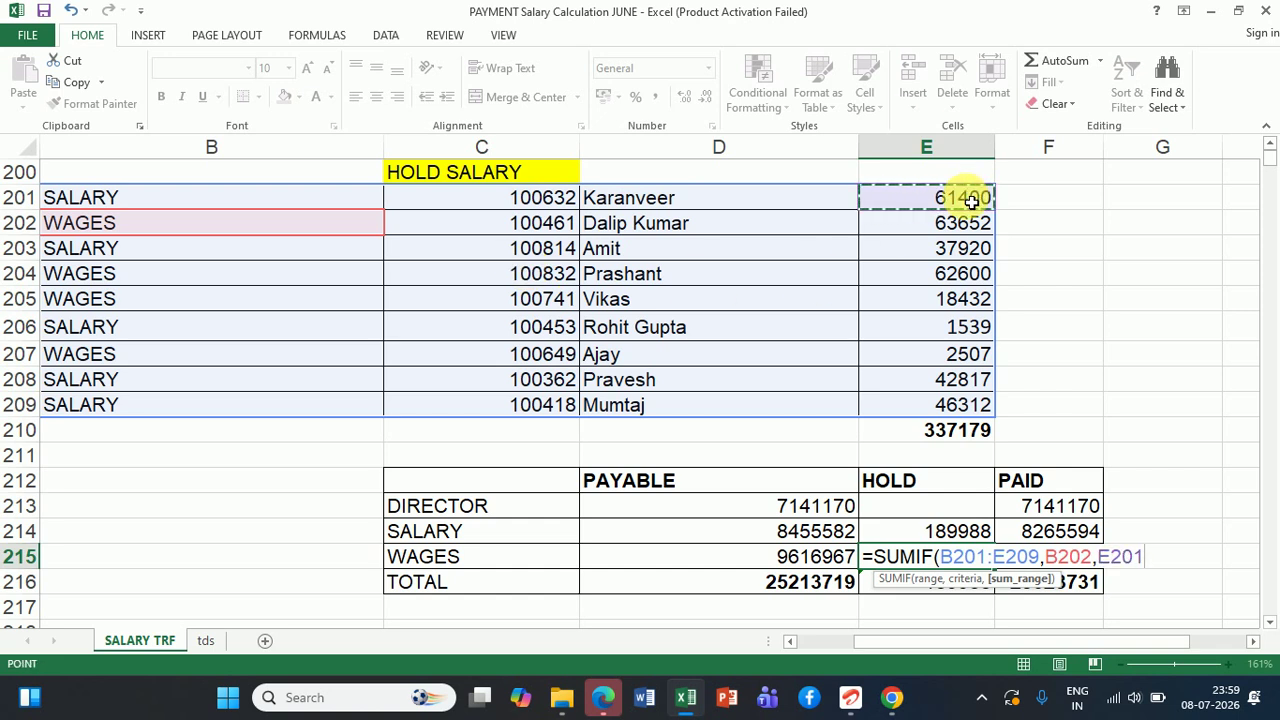
pyautogui.hotkey('shift', 'Down')
pyautogui.hotkey('shift', 'Down')
pyautogui.hotkey('shift', 'Down')
pyautogui.hotkey('shift', 'Down')
pyautogui.hotkey('shift', 'Down')
pyautogui.hotkey('shift', 'Down')
pyautogui.hotkey('shift', 'Down')
pyautogui.hotkey('shift', 'Down')
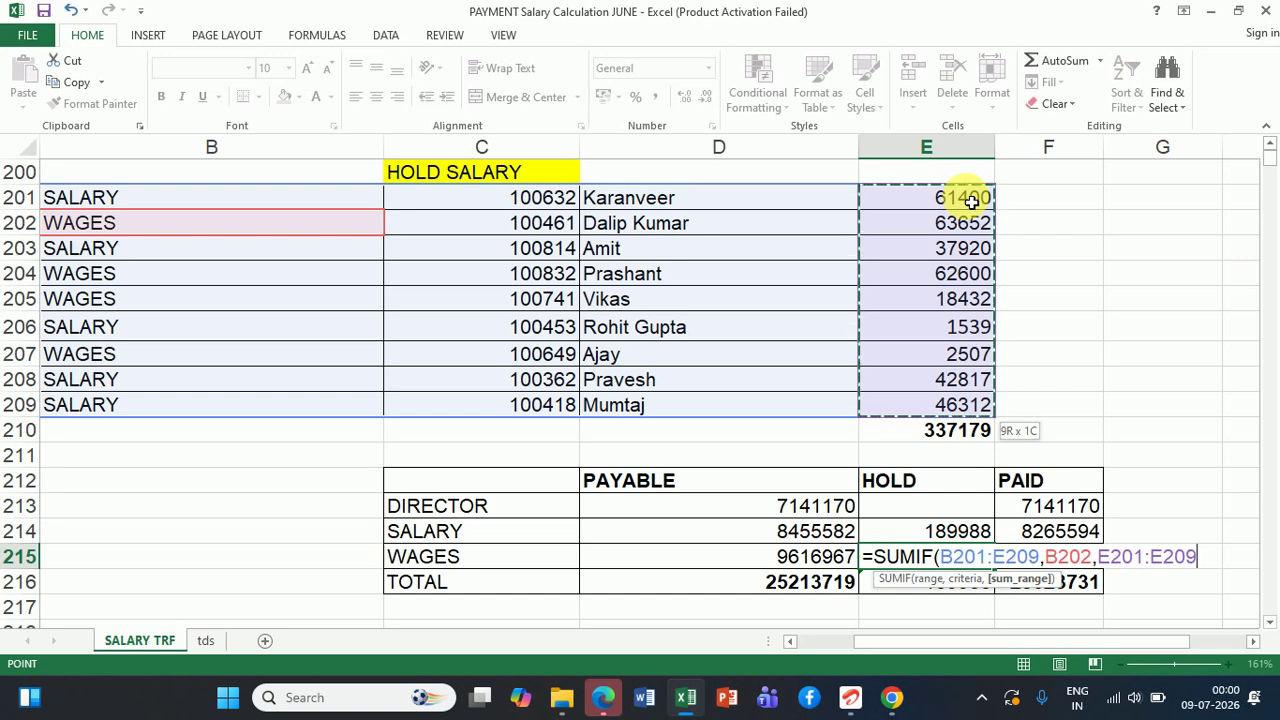
pyautogui.write(')')
pyautogui.press('Return')
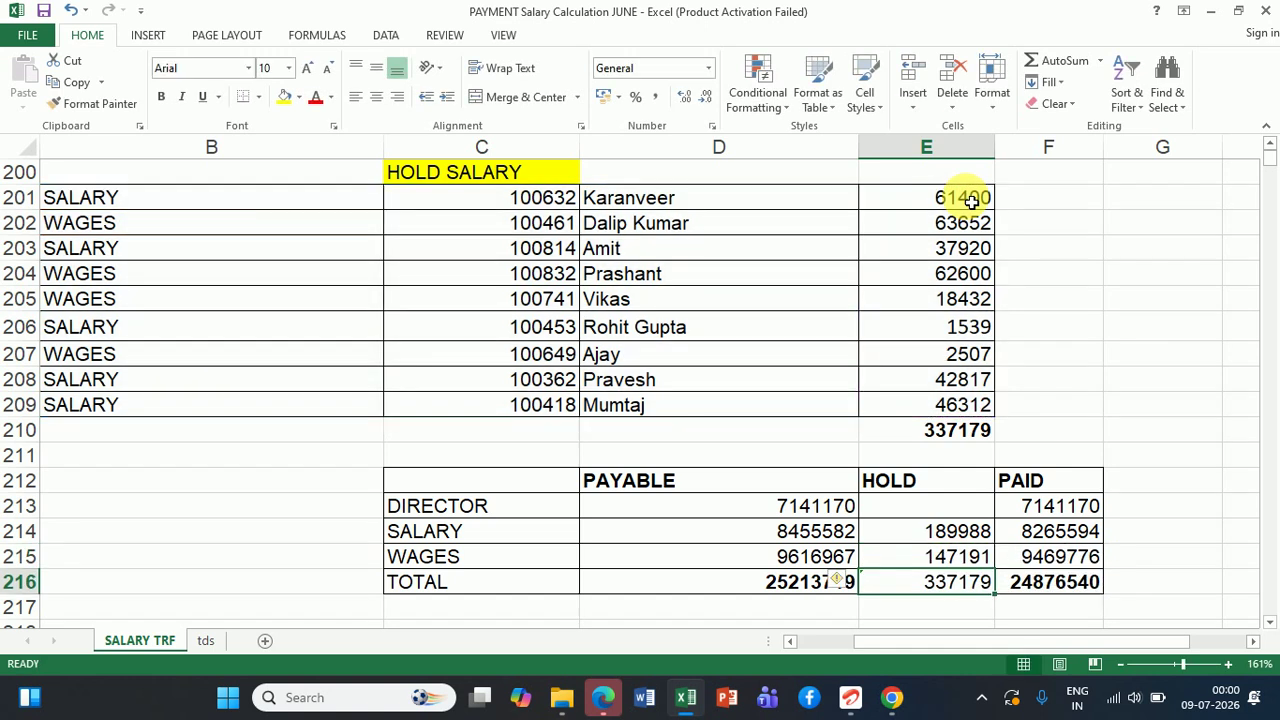
# Check the HOLD amounts against the hold list total in E210 and make the HOLD total in E216 bold.
pyautogui.click(963, 560)
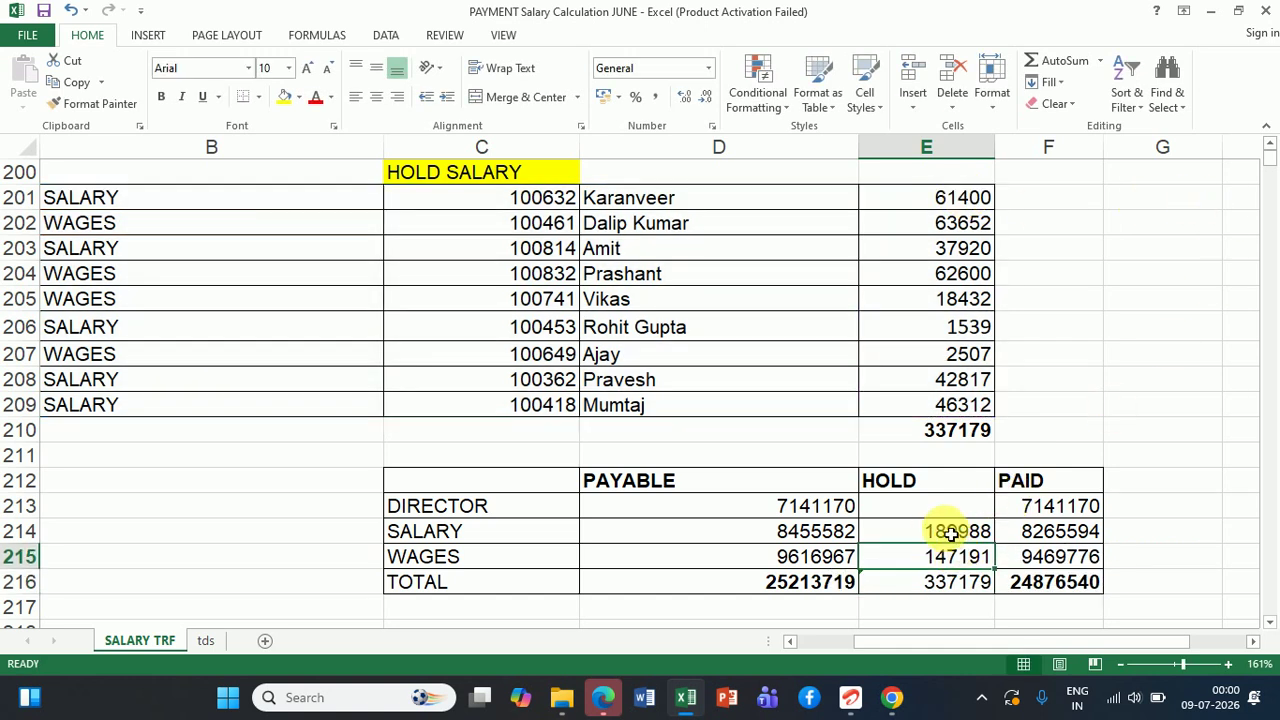
pyautogui.click(940, 528)
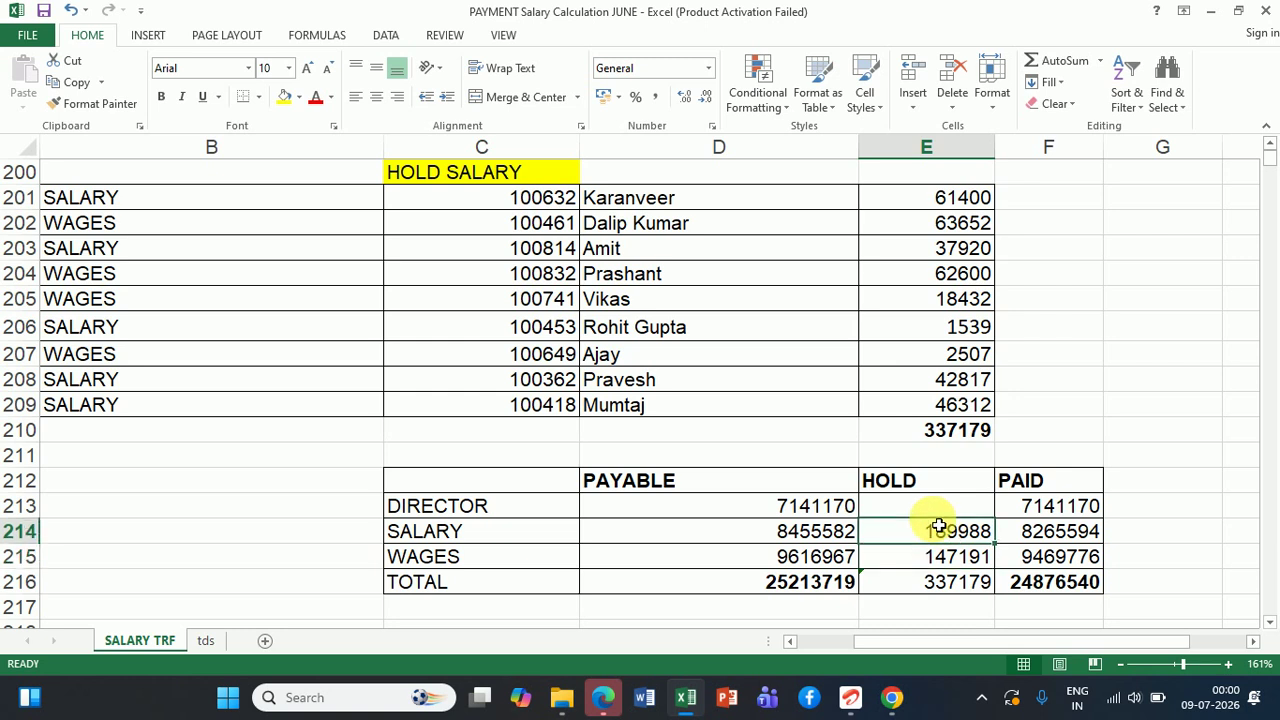
pyautogui.click(978, 428)
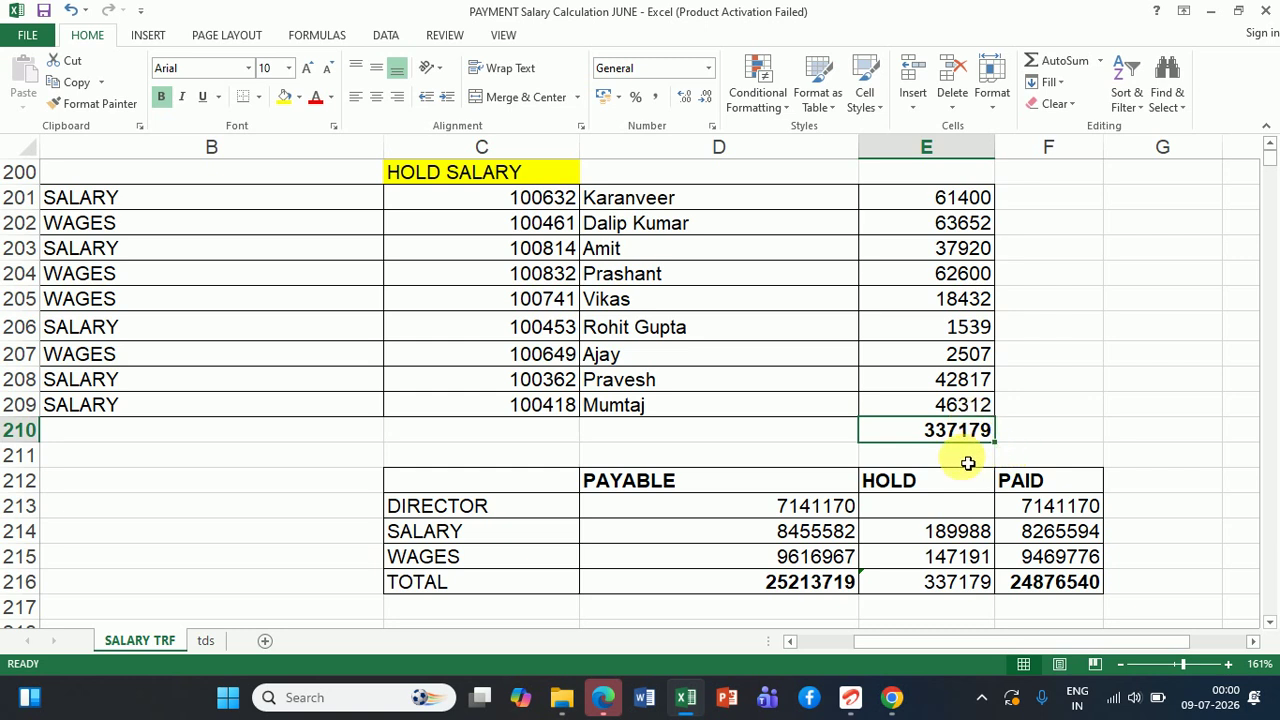
pyautogui.click(937, 586)
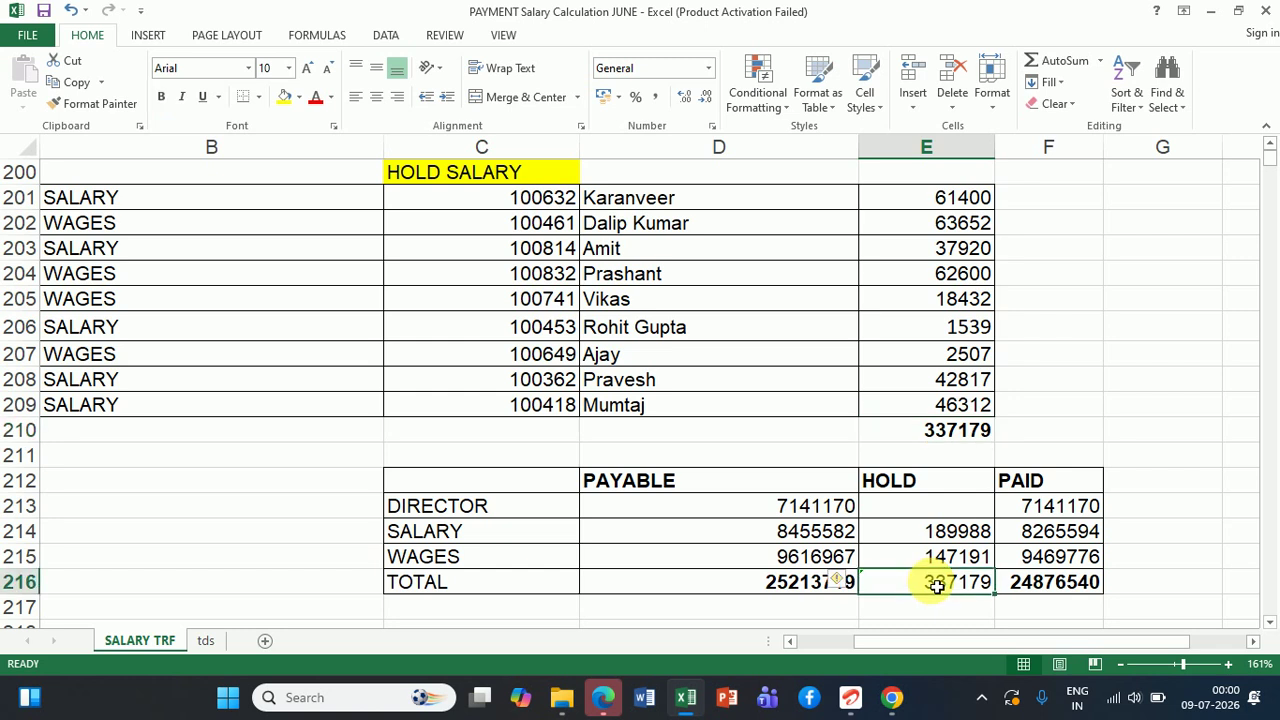
pyautogui.hotkey('ctrl', 'b')
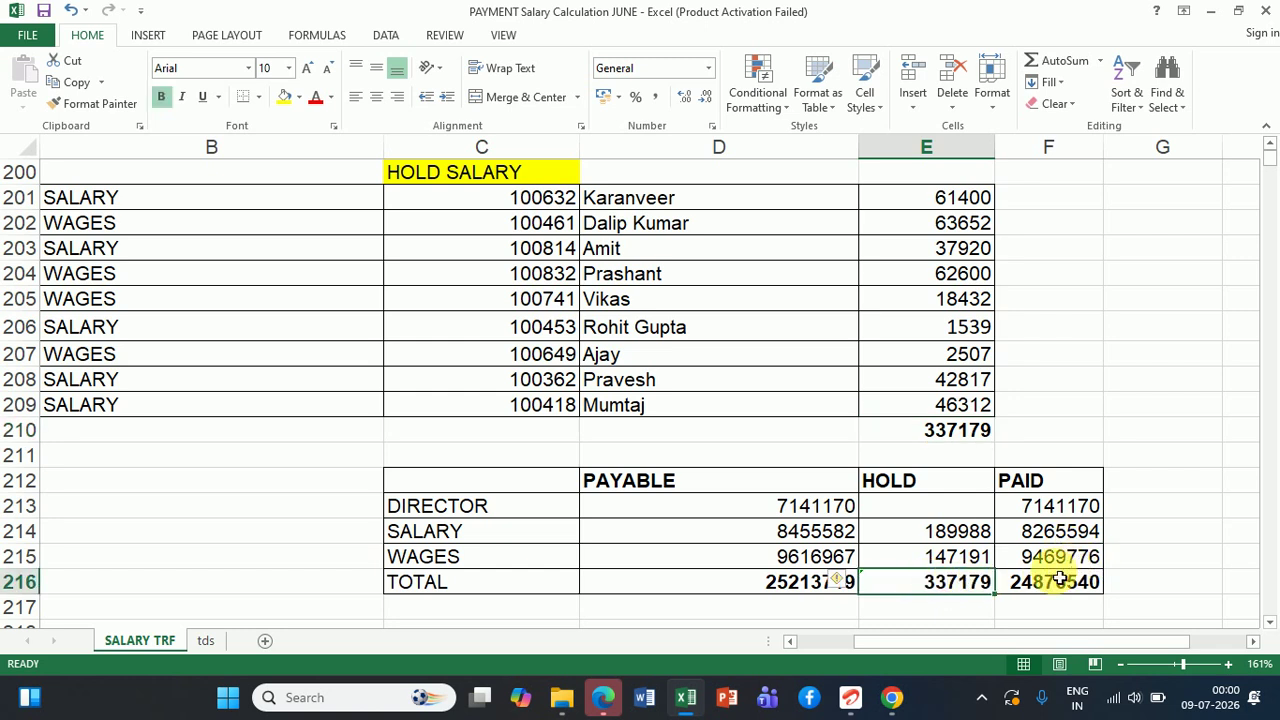
pyautogui.click(1057, 580)
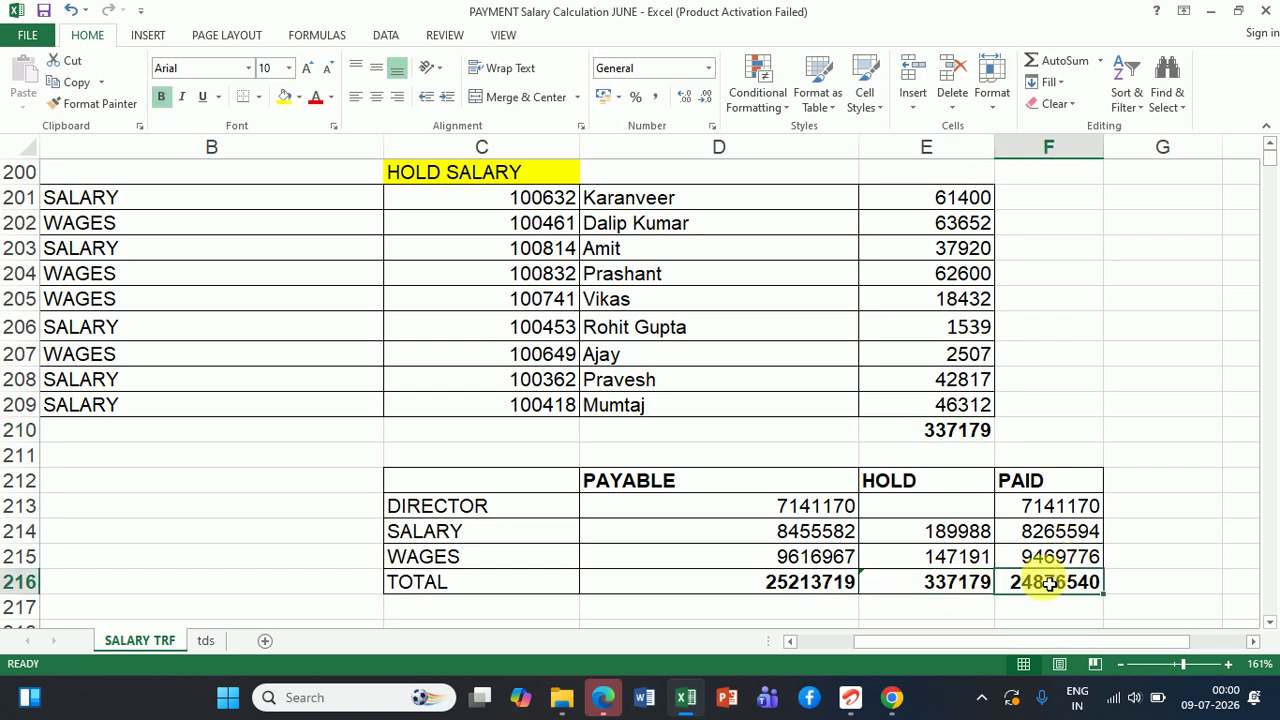
pyautogui.click(797, 592)
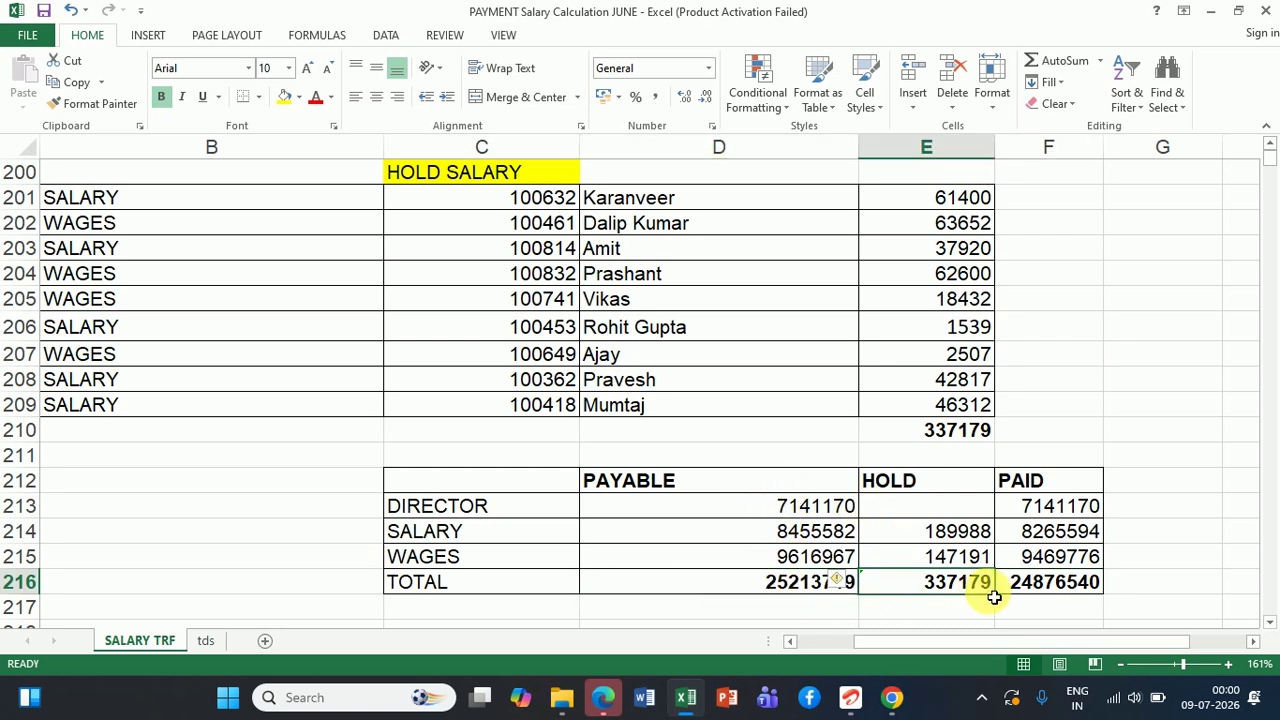
pyautogui.click(1031, 590)
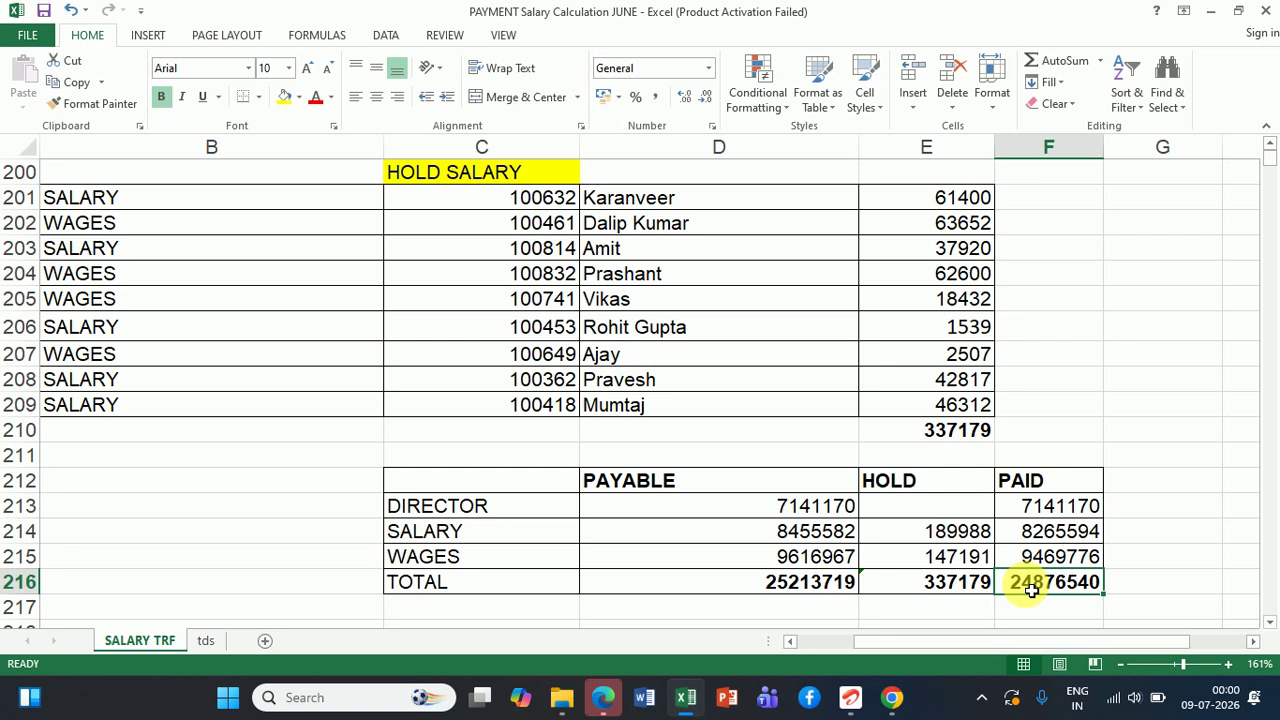